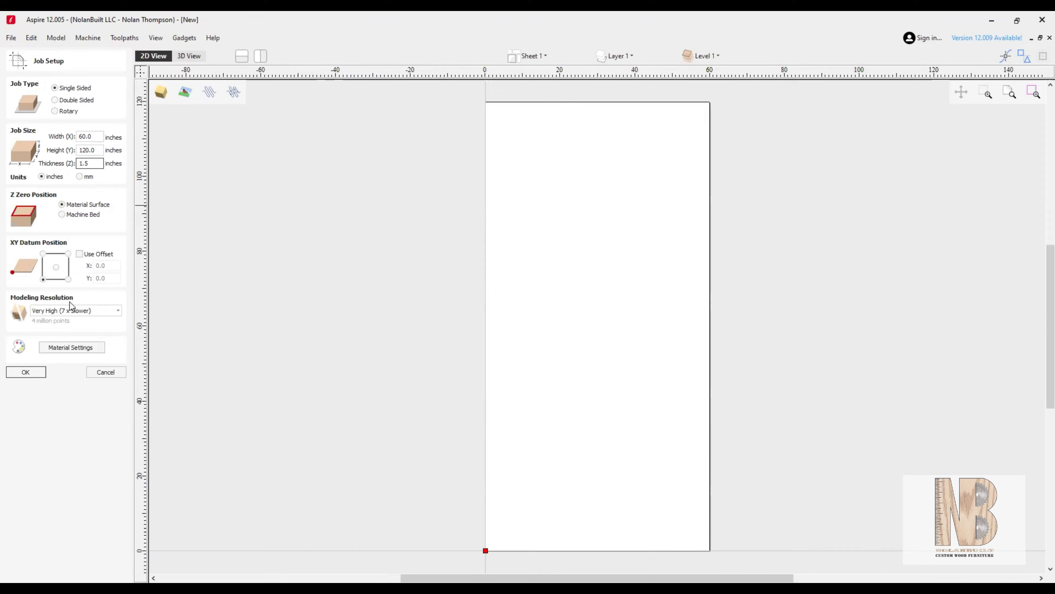
Step: Accept the 60 × 120 × 1.5 inch single-sided job setup and create an ellipse 40 inches wide and 60 inches high
left_click(25, 371)
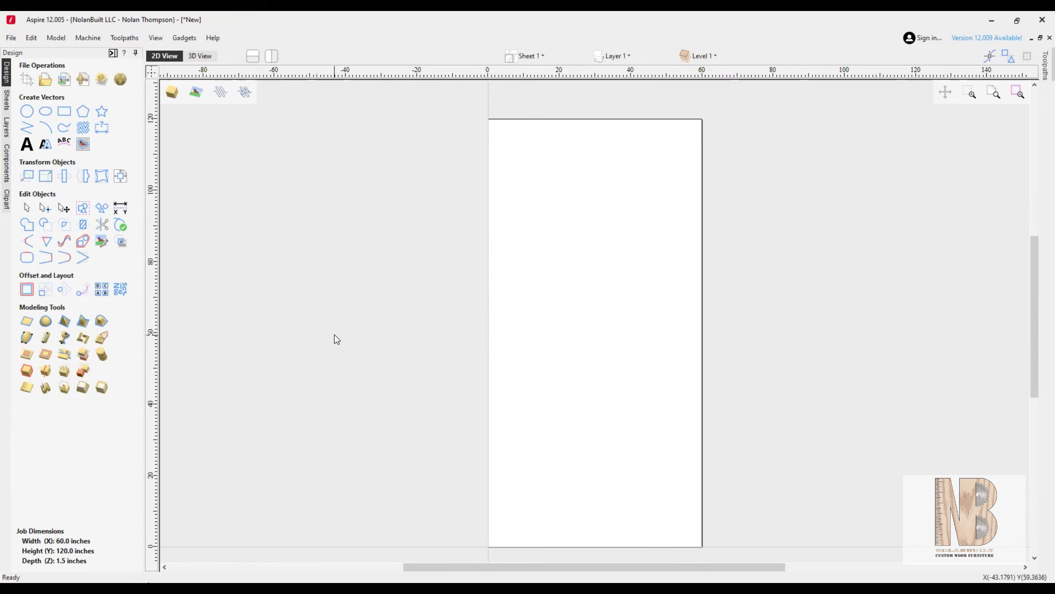
left_click(46, 112)
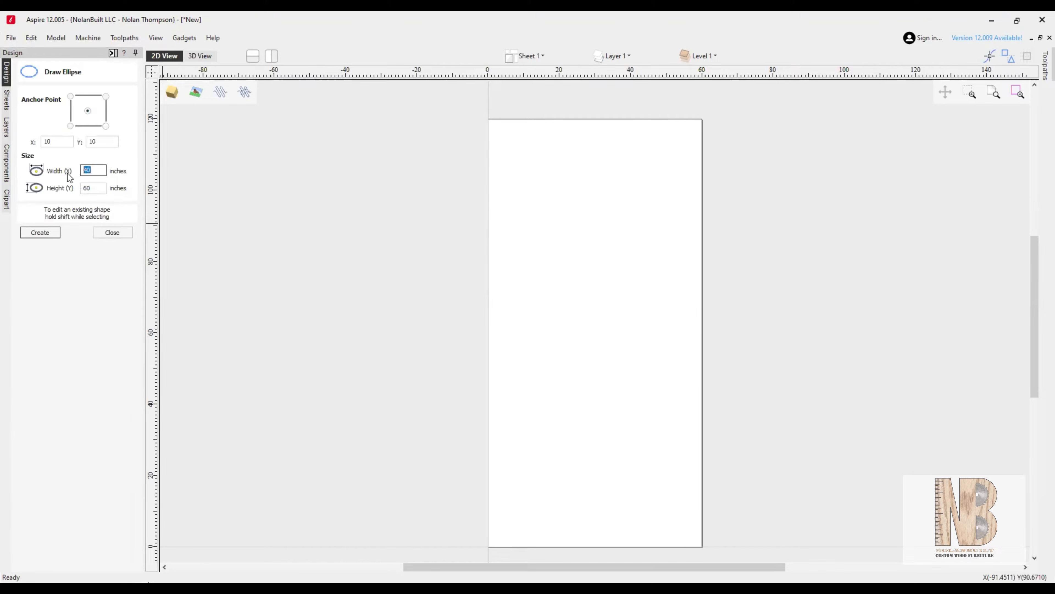
type("40")
key("Tab")
left_click(41, 232)
left_click(103, 236)
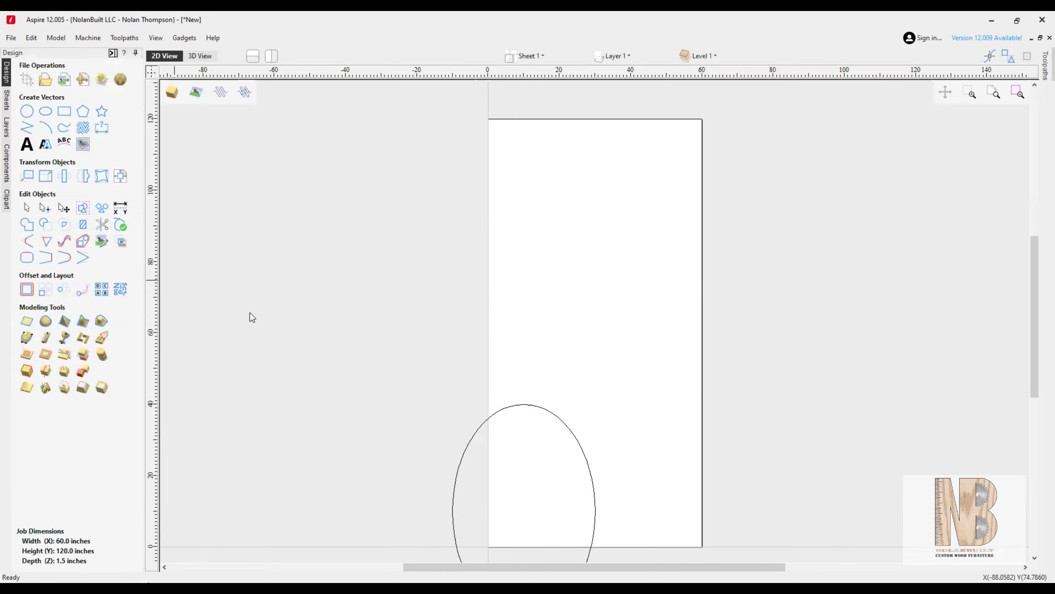
Step: Move the ellipse fully onto the material, centring it at about X 23, Y 33
left_click(548, 414)
left_click(549, 416)
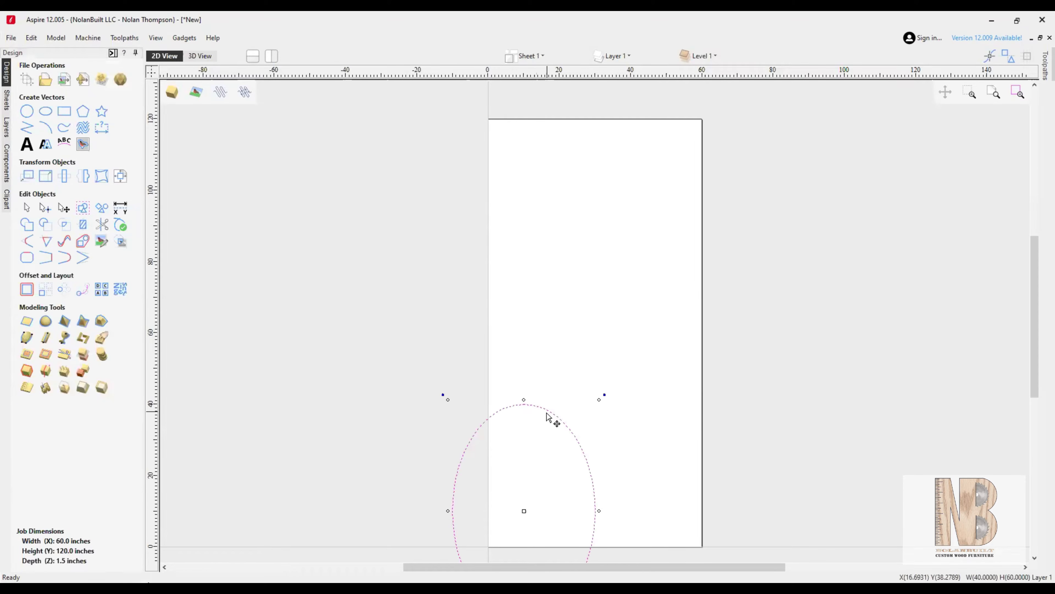
left_click_drag(526, 511, 571, 428)
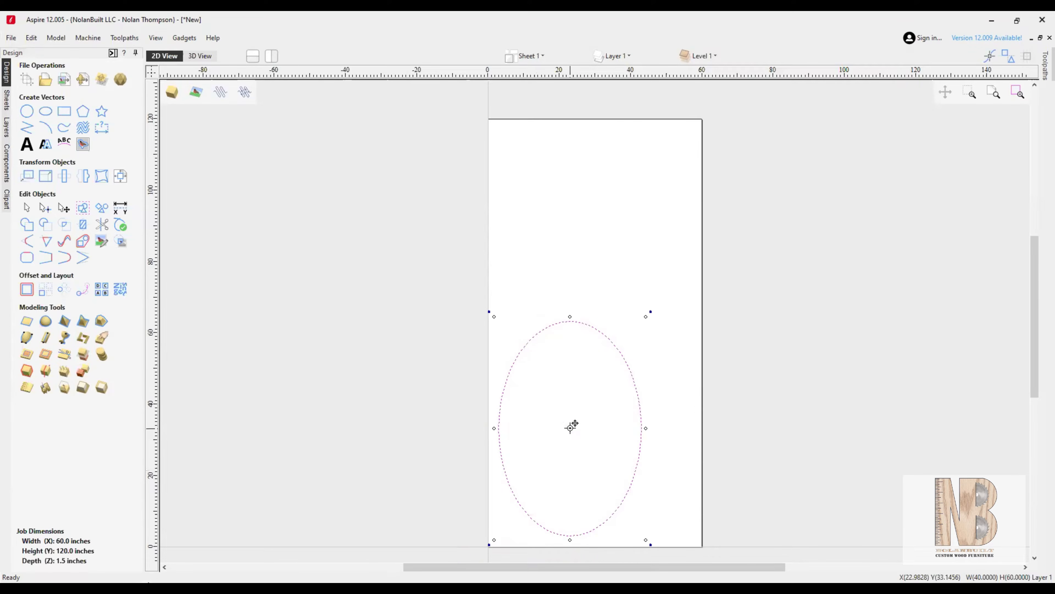
left_click(558, 261)
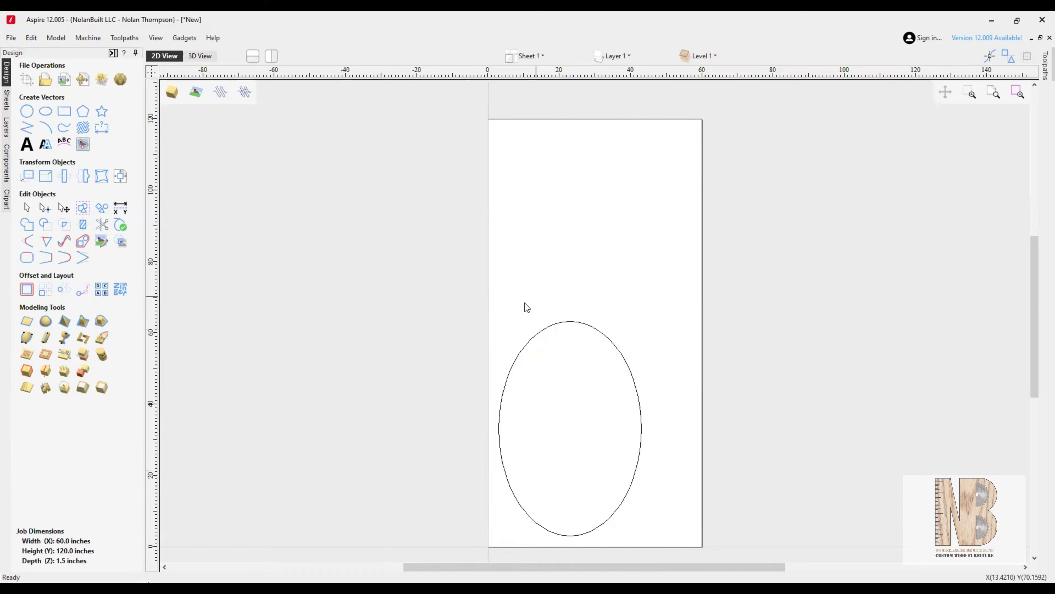
Step: Offset the ellipse inwards by 2.0 inches, keeping the original
left_click(27, 291)
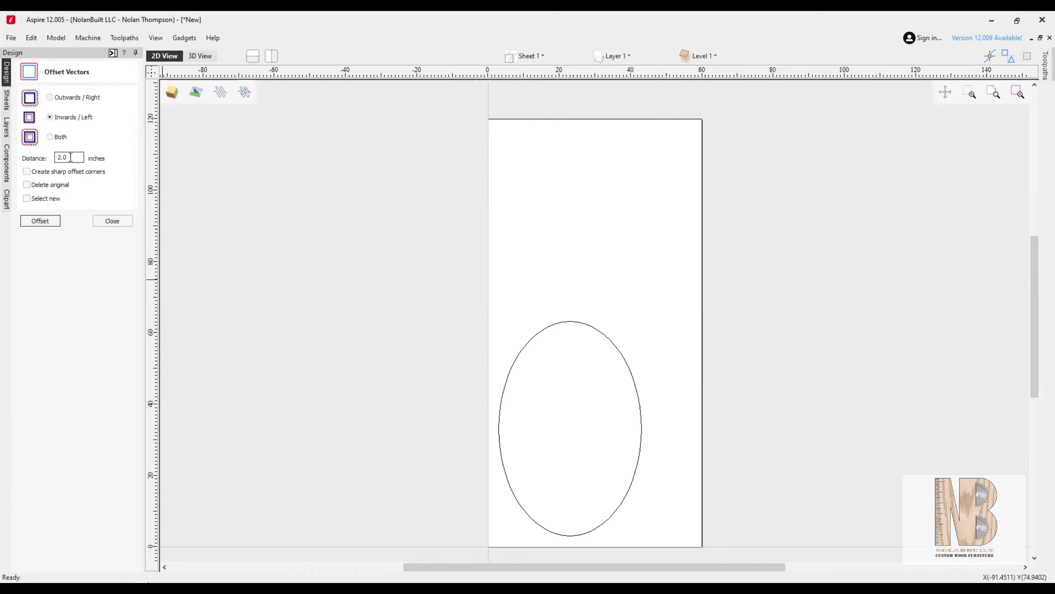
left_click(48, 223)
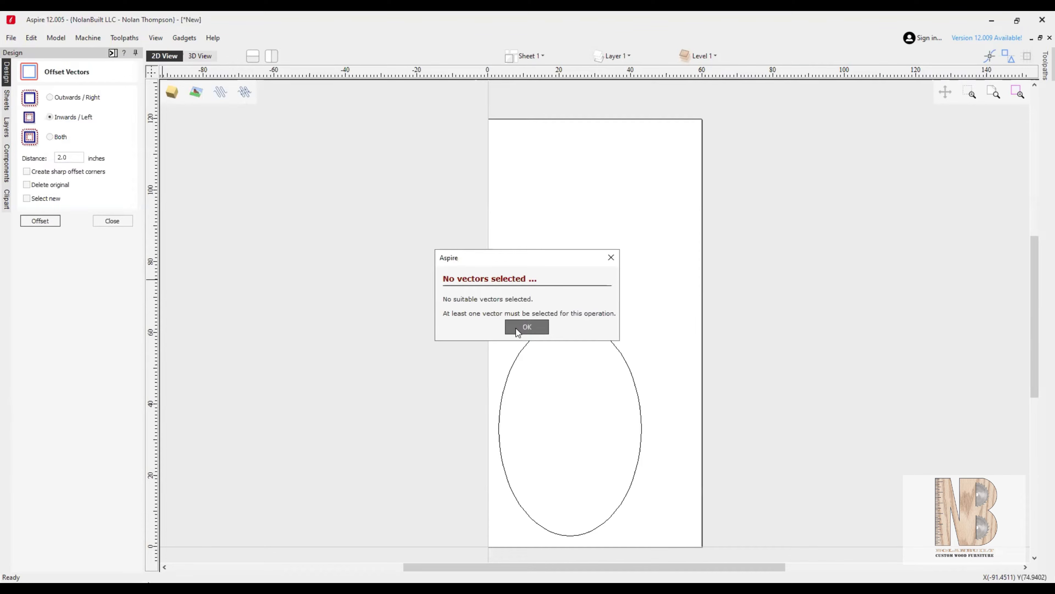
left_click(527, 327)
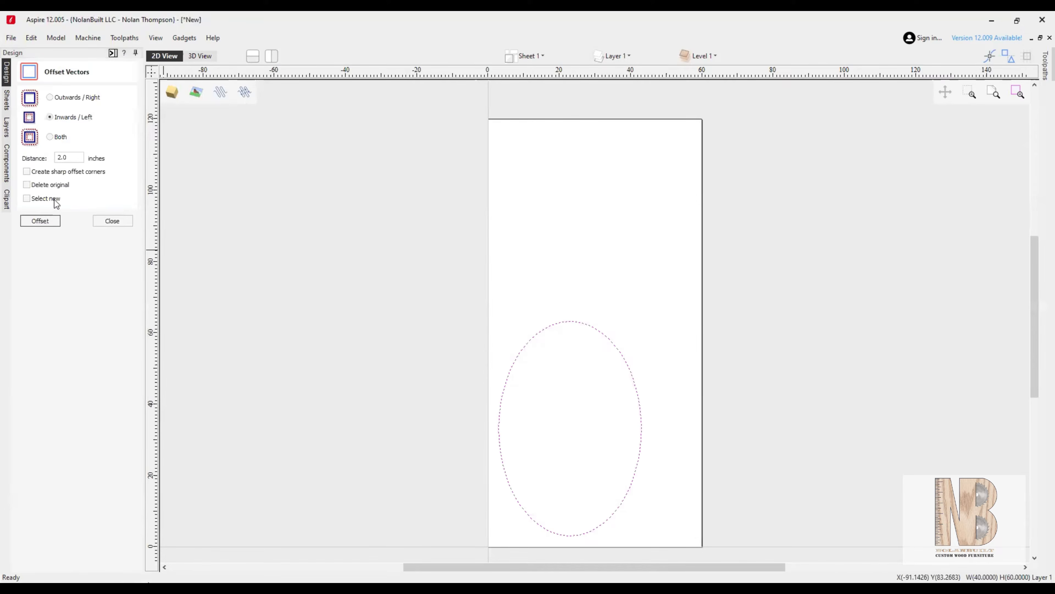
left_click(46, 221)
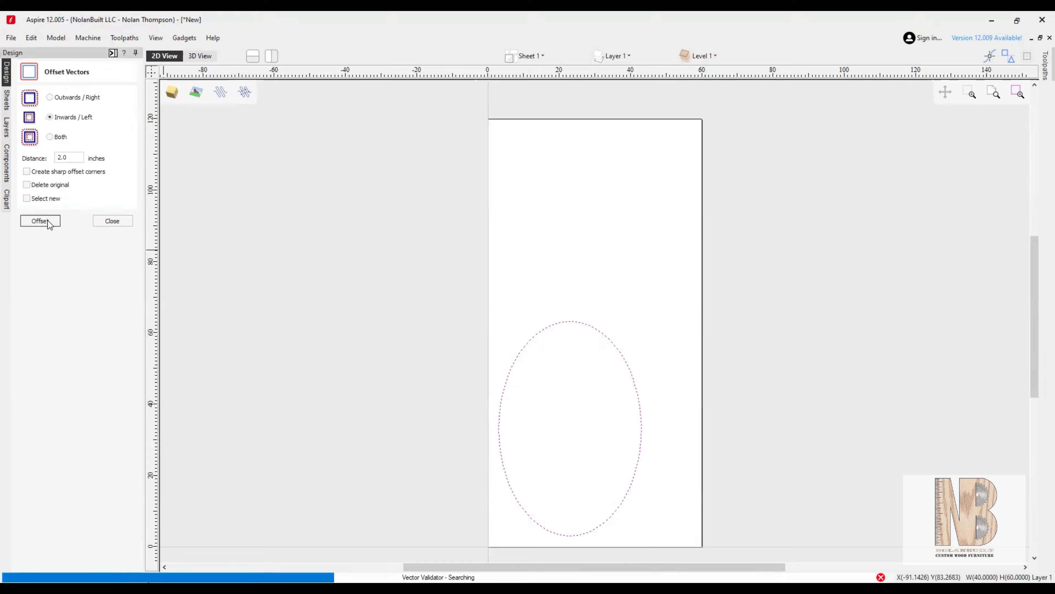
left_click(114, 223)
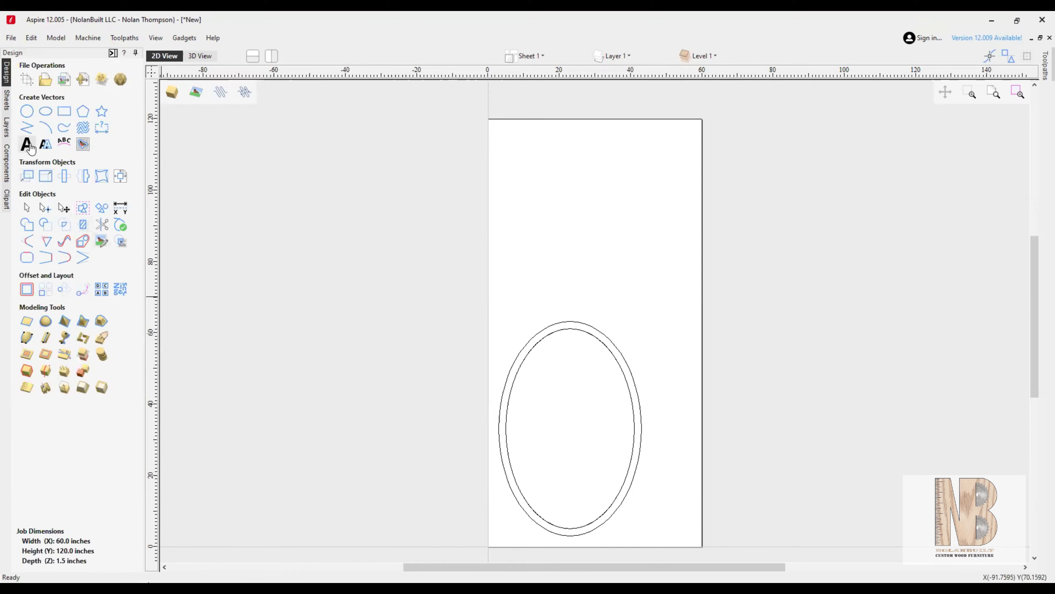
Step: Create a square-cornered rectangle 2 inches wide and 1 inch high with its lower-left corner at X 0, Y 0
left_click(65, 111)
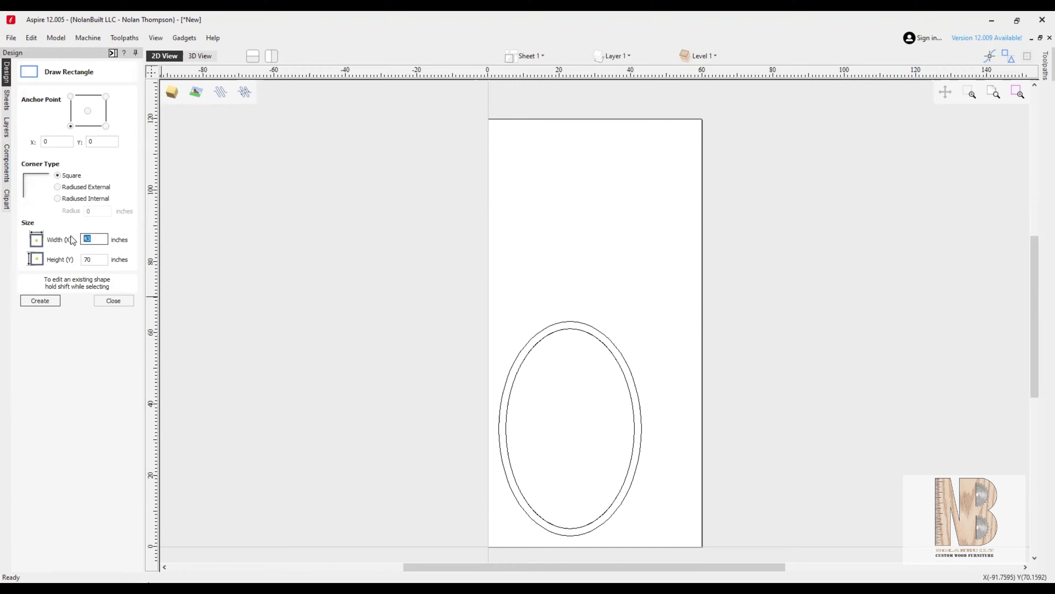
type("2")
type("1")
left_click(46, 300)
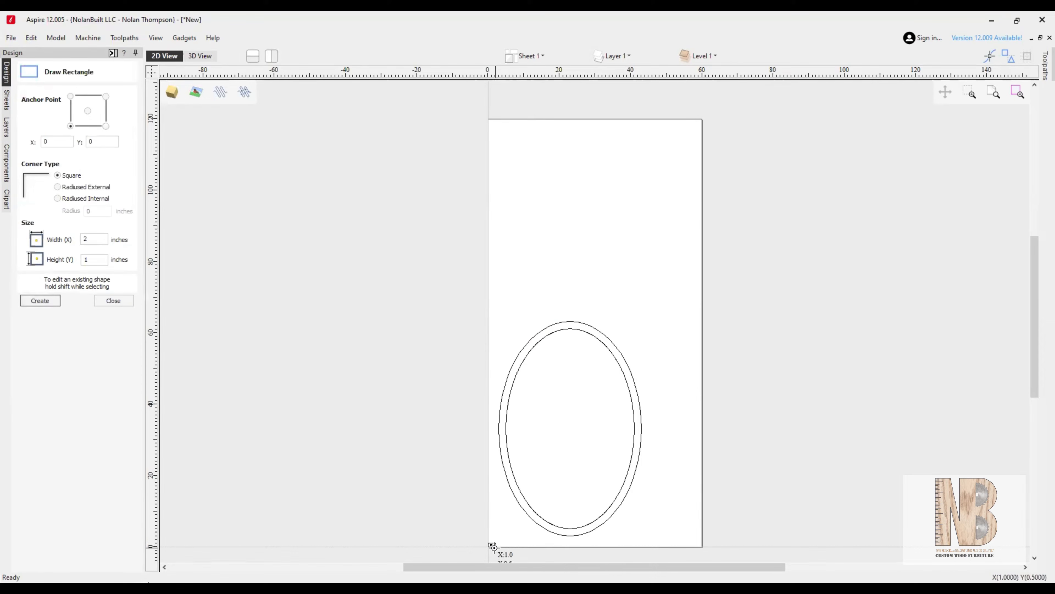
left_click(113, 300)
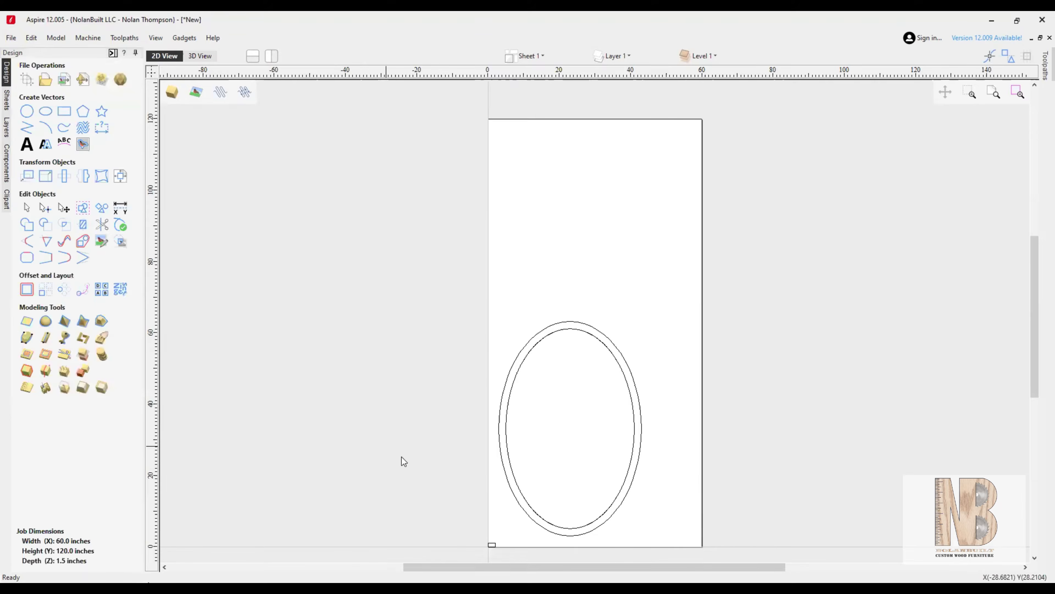
Step: Draw a diagonal line across the small rectangle from its lower-left corner to its upper-right corner
scroll(482, 541, "up", 5)
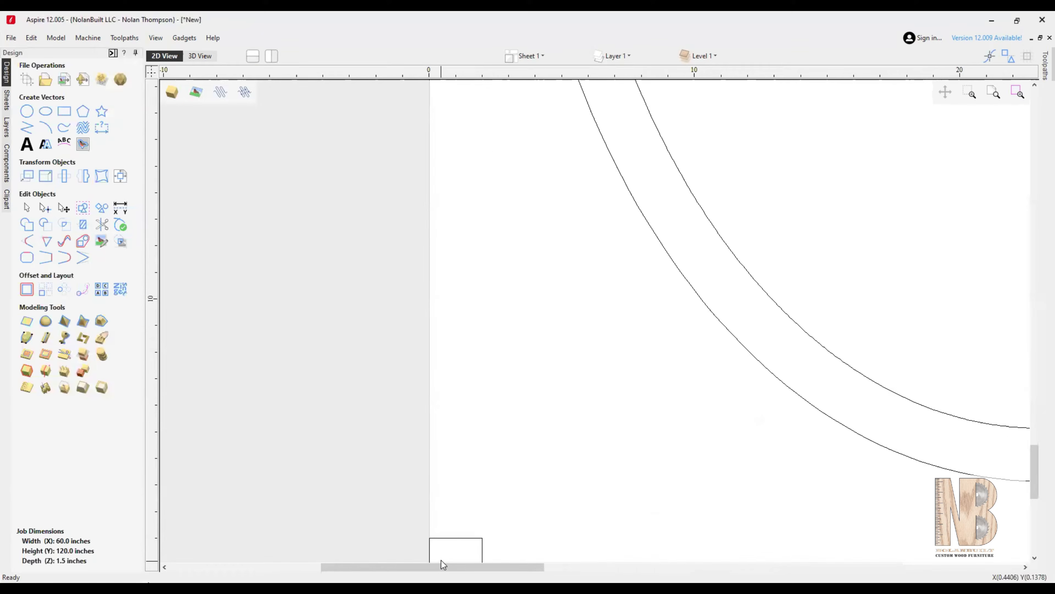
scroll(442, 559, "down", 3)
scroll(439, 540, "down", 4)
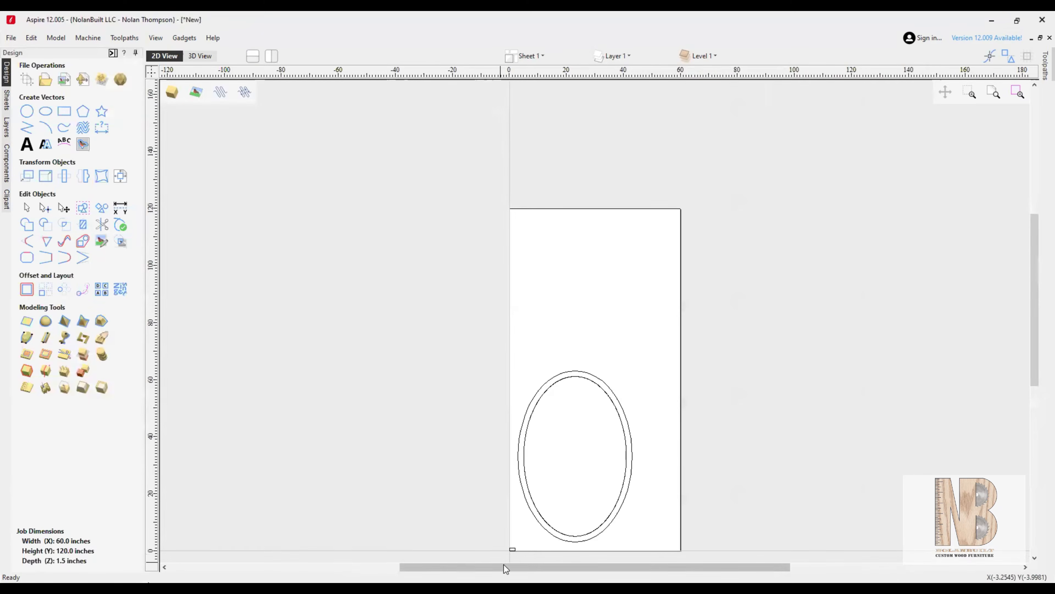
scroll(453, 553, "up", 8)
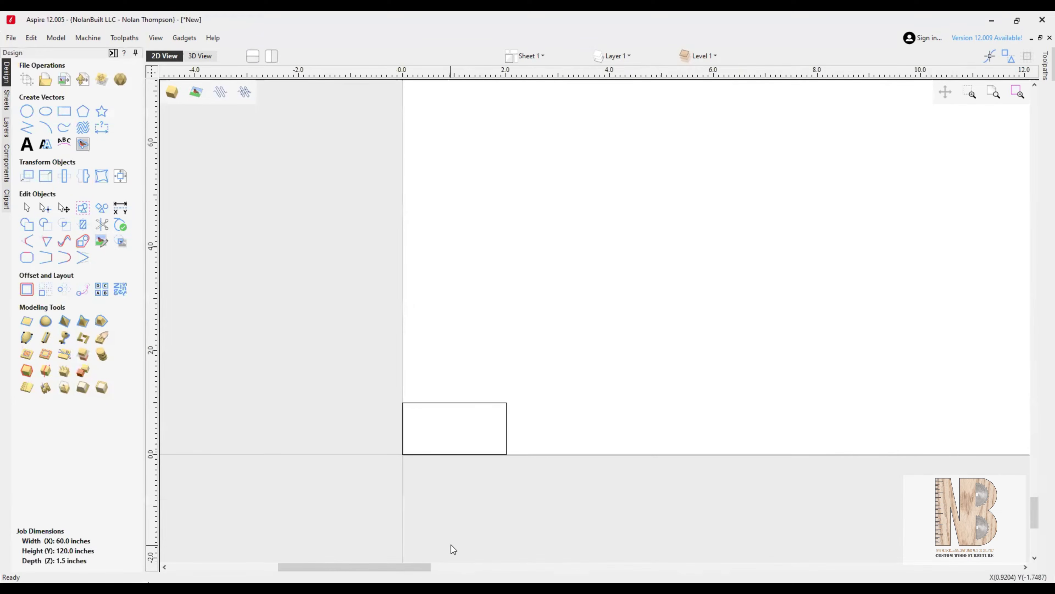
left_click(27, 129)
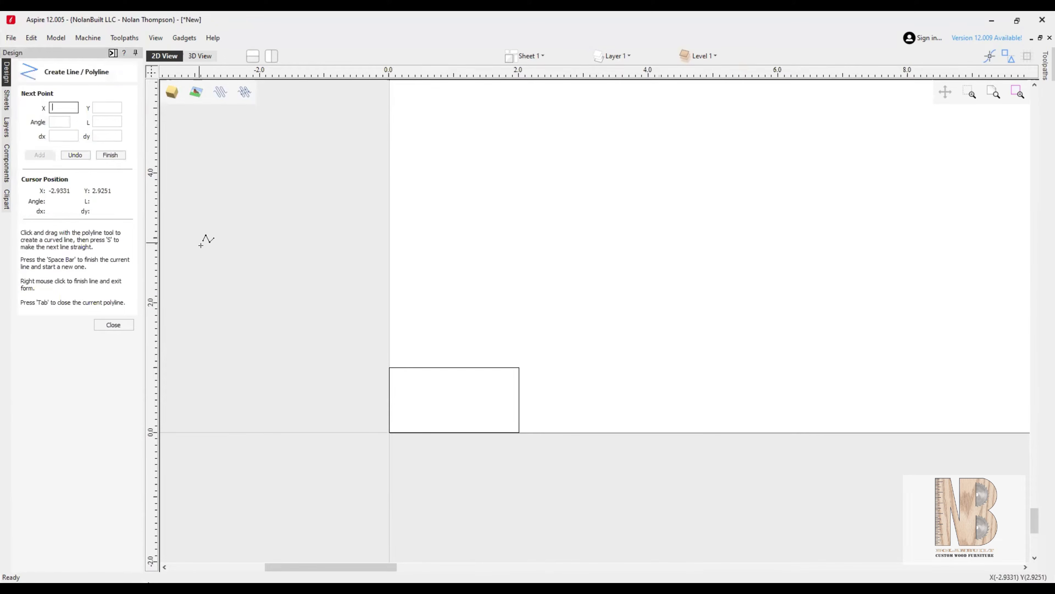
left_click(390, 432)
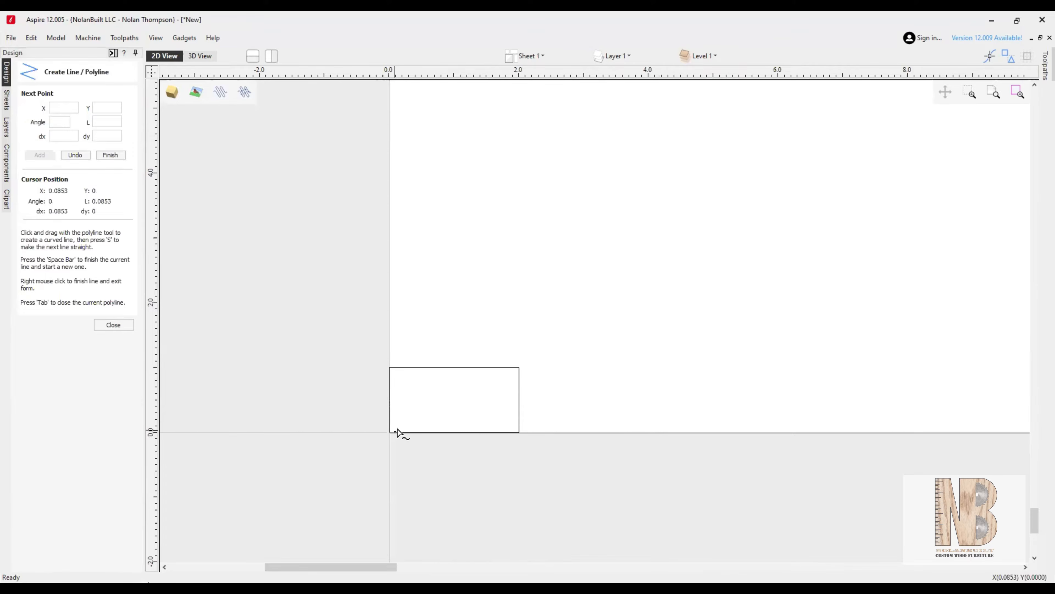
left_click(519, 367)
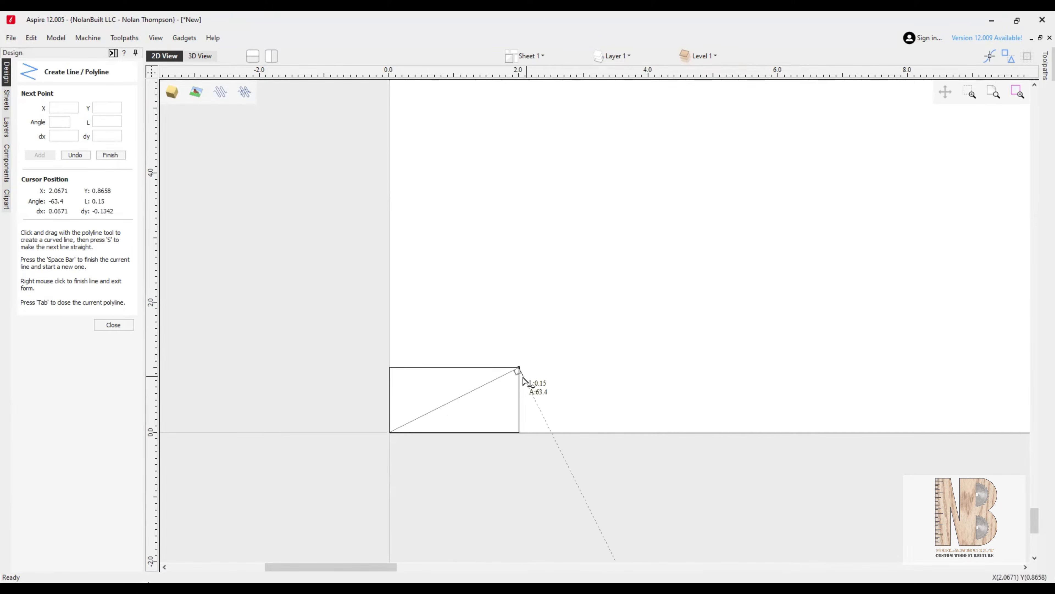
left_click(129, 325)
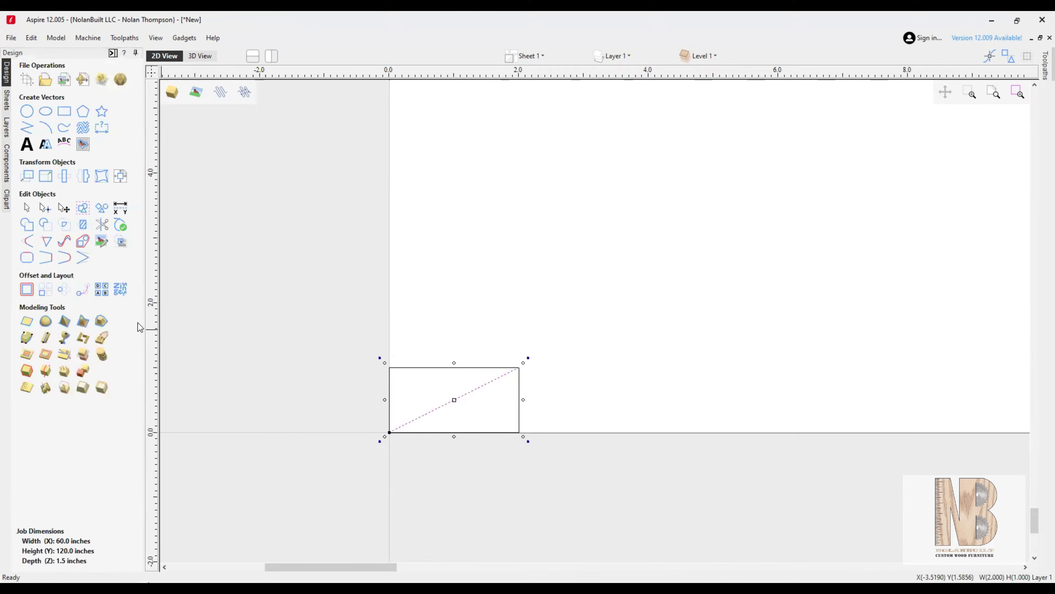
Step: Trim away the rectangle's sides so that only the diagonal line remains
left_click(103, 226)
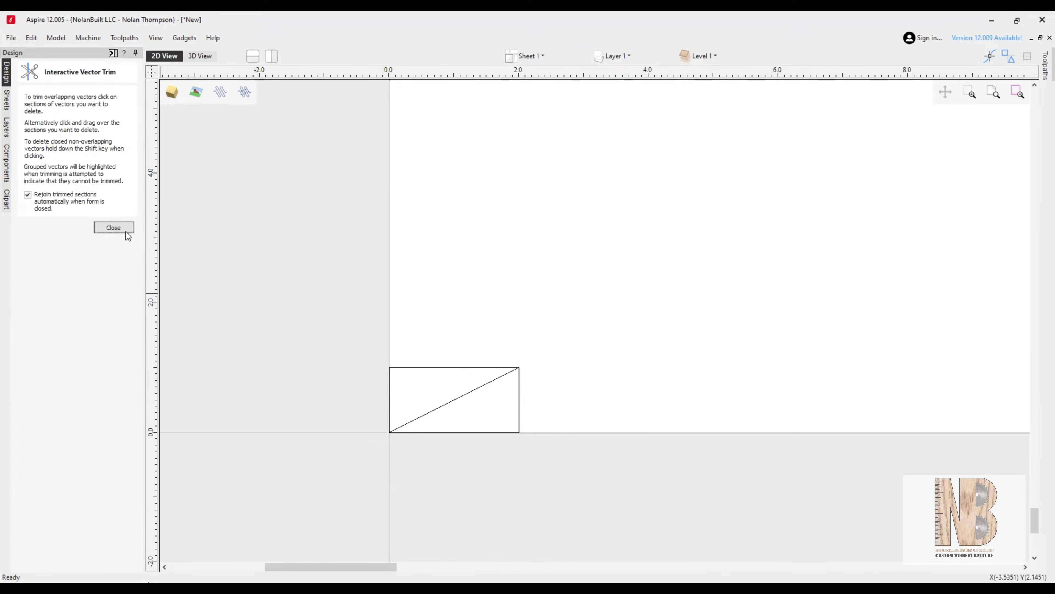
left_click(430, 368)
left_click(520, 403)
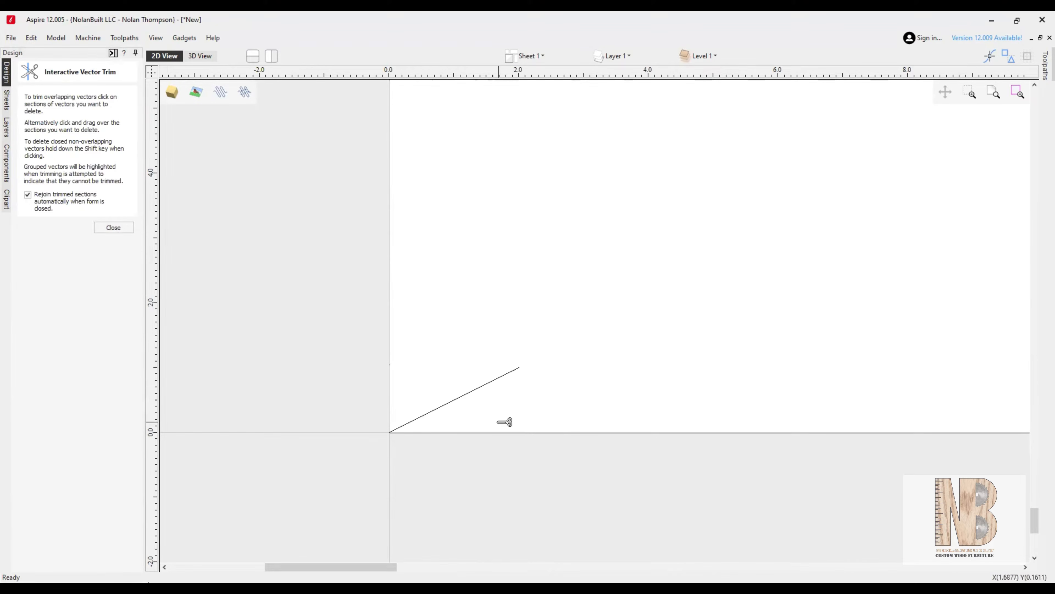
left_click(127, 227)
Step: Move the diagonal line off the material's corner so its lower end sits at about X 1.2, Y 1.6
left_click(446, 403)
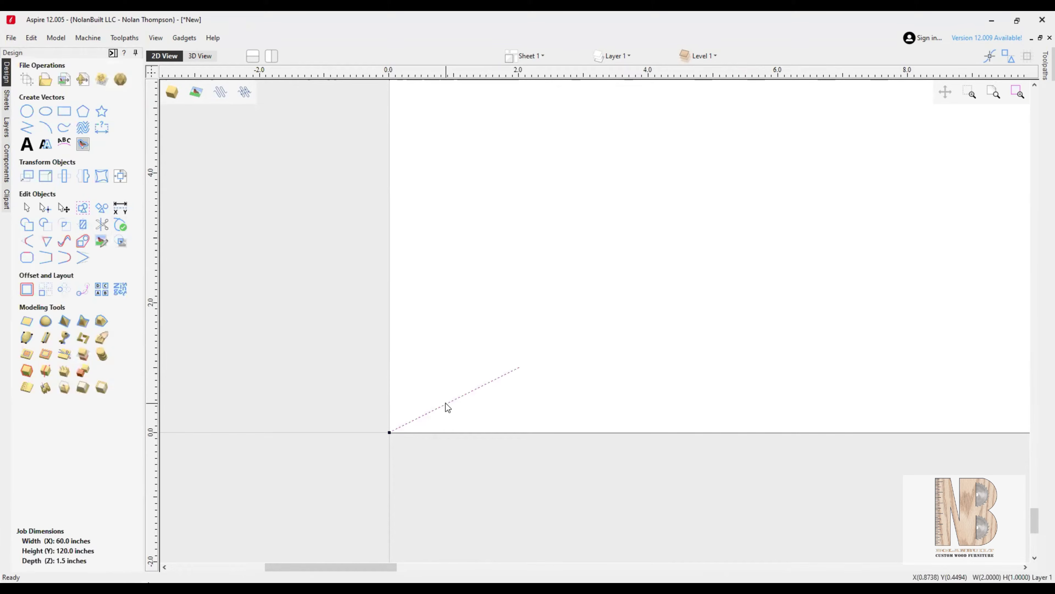
left_click(447, 402)
left_click_drag(457, 401, 540, 290)
left_click(690, 212)
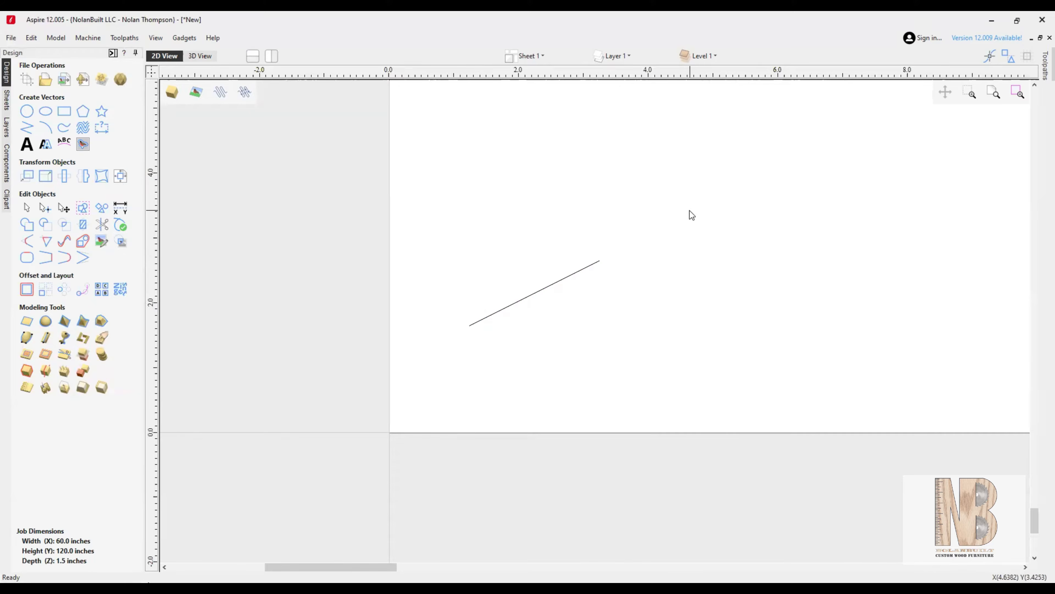
Step: Select the inner ellipse and pin the toolpath operations open beside the drawing
scroll(695, 211, "down", 15)
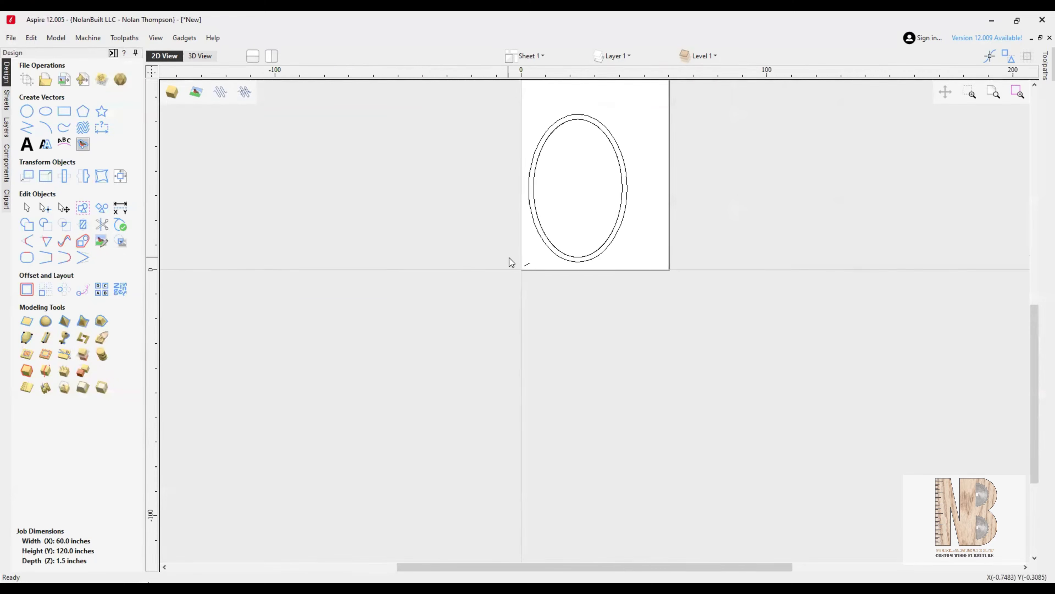
scroll(562, 236, "up", 4)
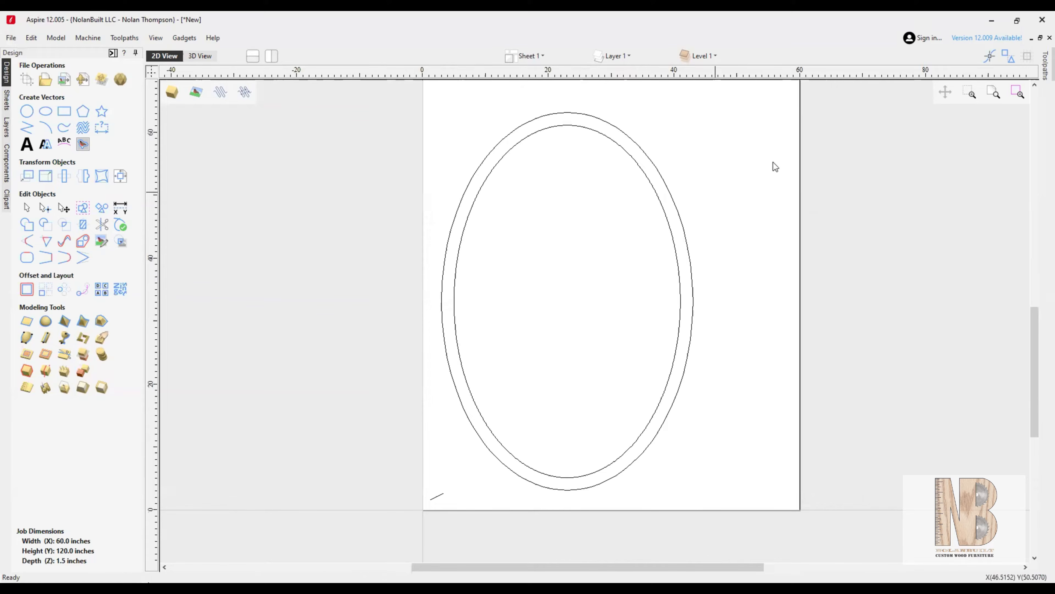
left_click(1040, 73)
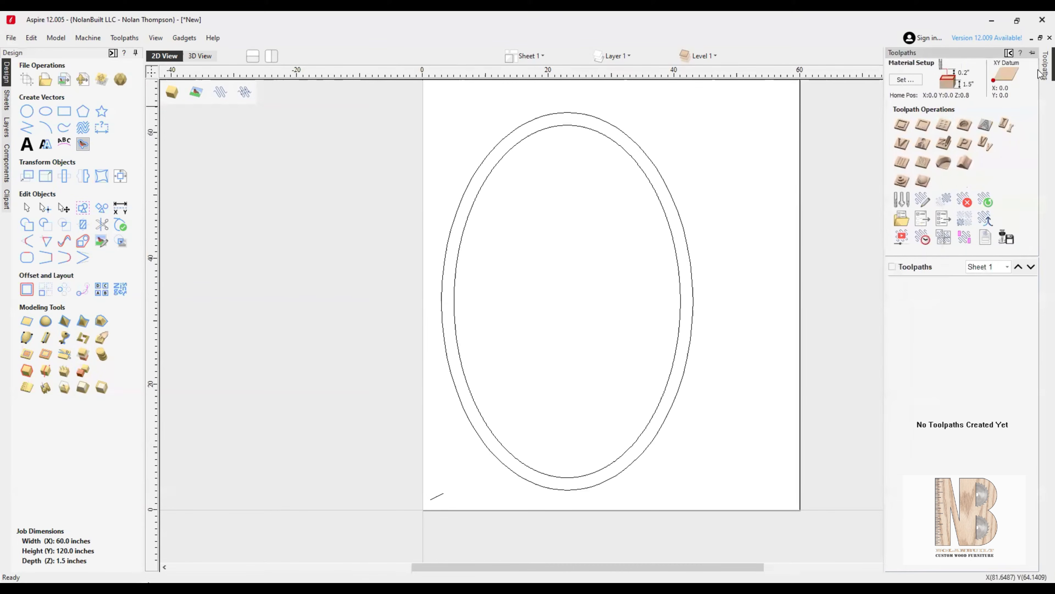
left_click(660, 201)
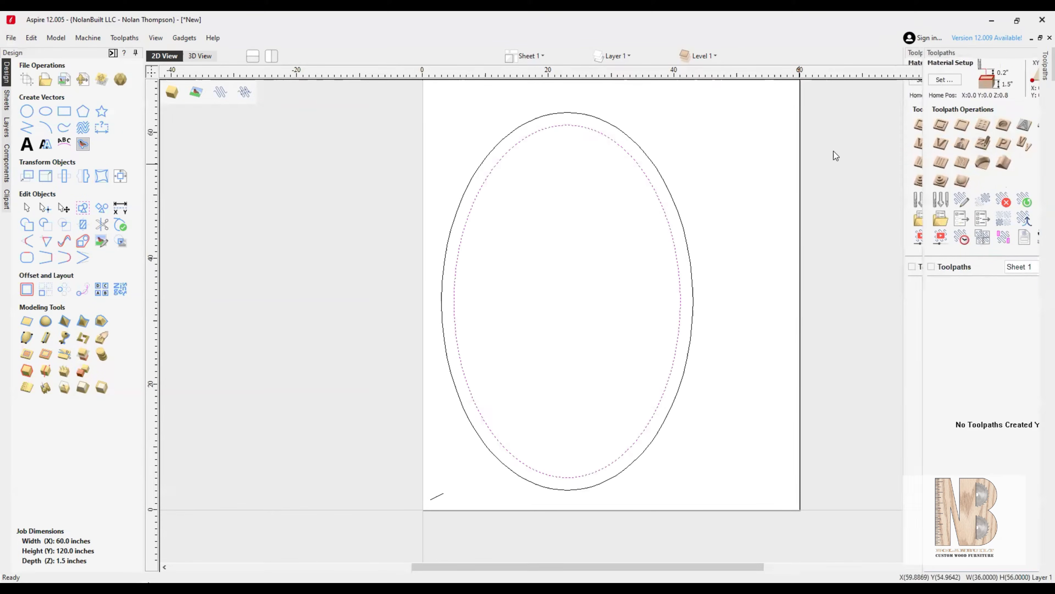
left_click(1040, 73)
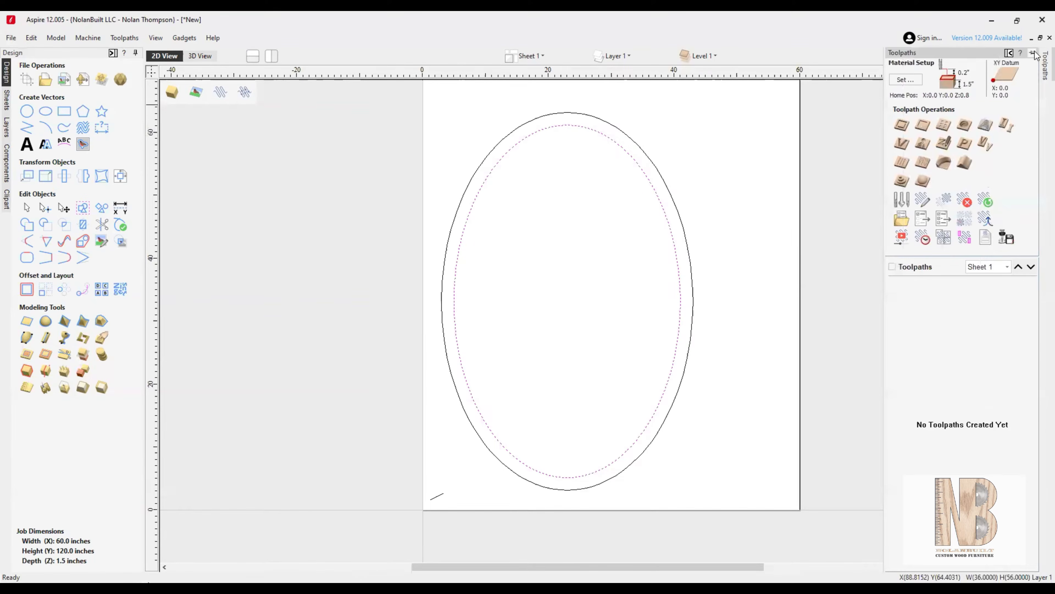
left_click(1033, 53)
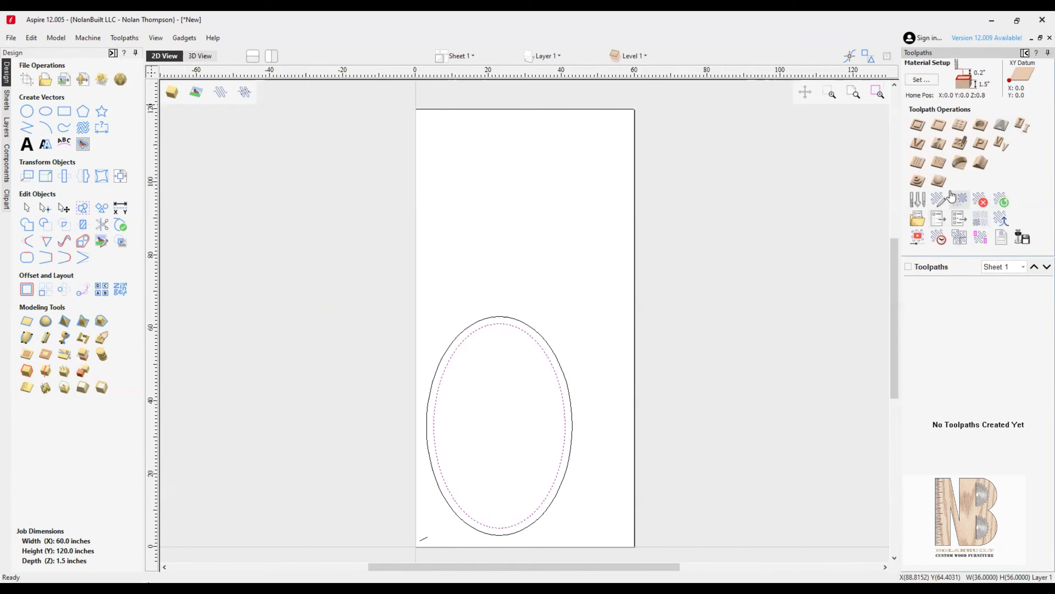
Step: Start a Moulding Toolpath using the inner ellipse as the drive rail and the short diagonal line as the profile
left_click(982, 164)
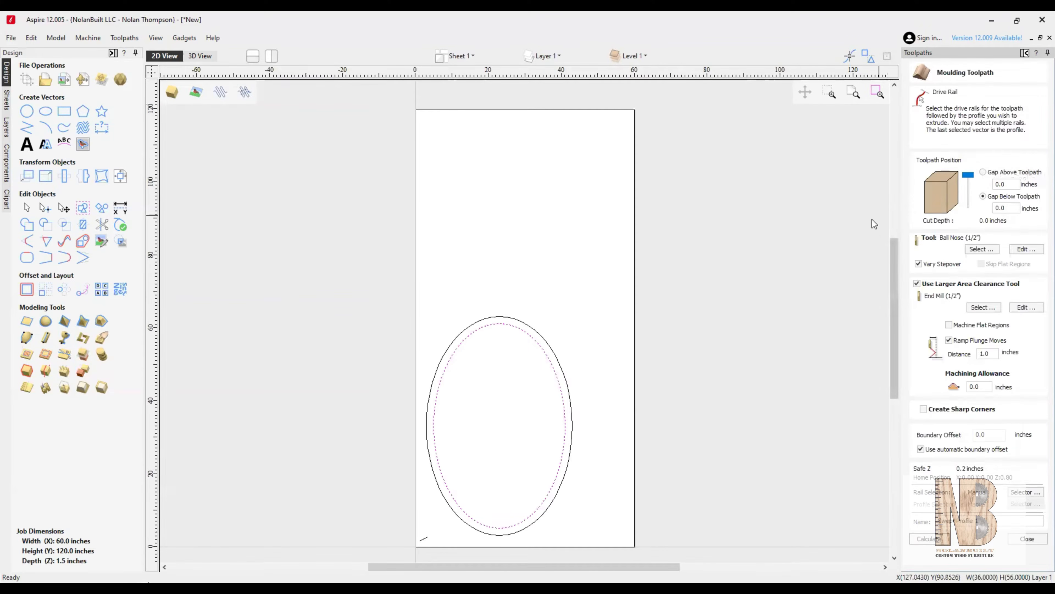
left_click(423, 539)
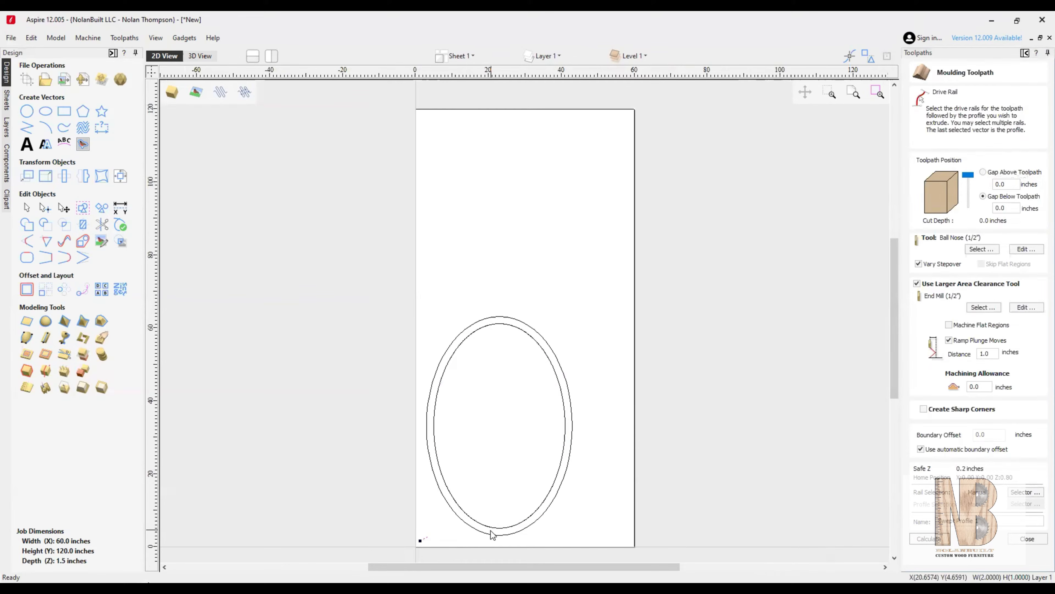
left_click(565, 421)
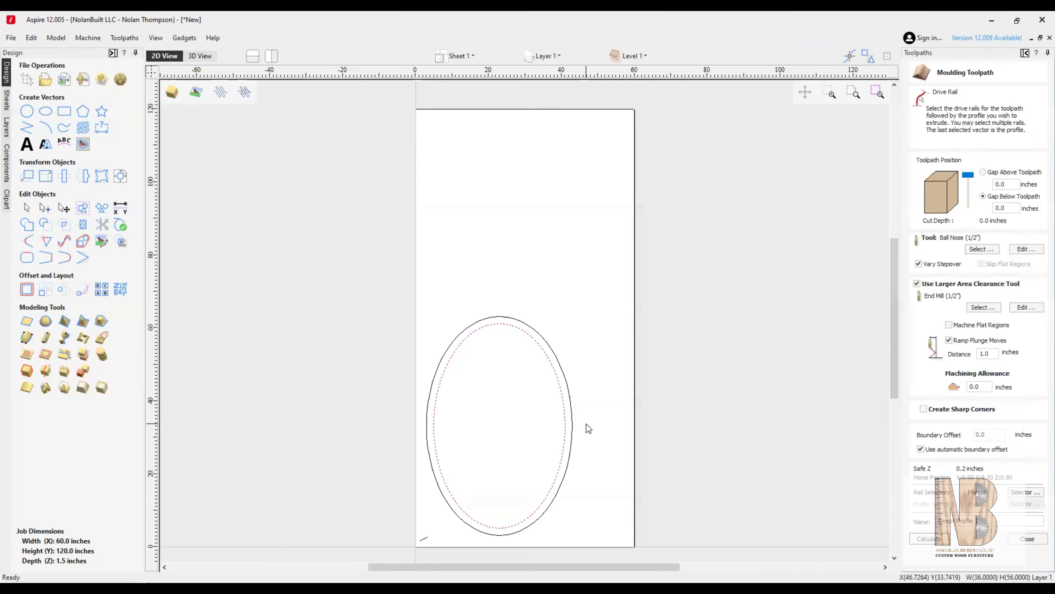
left_click(424, 538, "shift")
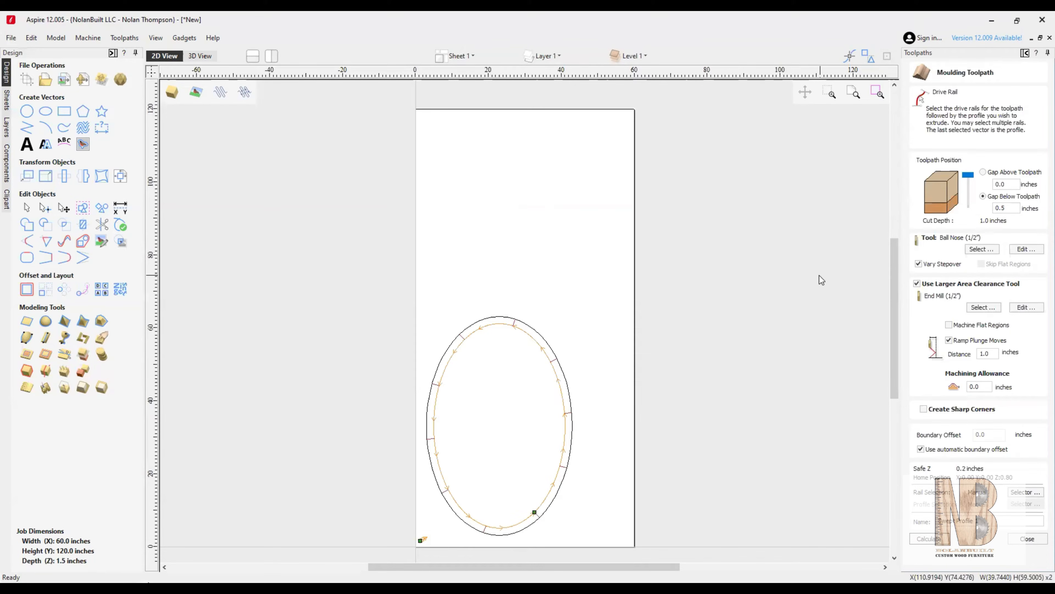
Step: Keep the Ball Nose (1/2") as the moulding tool and set the End Mill (1/2") clearance tool's feed rate to 300 inches/min
left_click(992, 253)
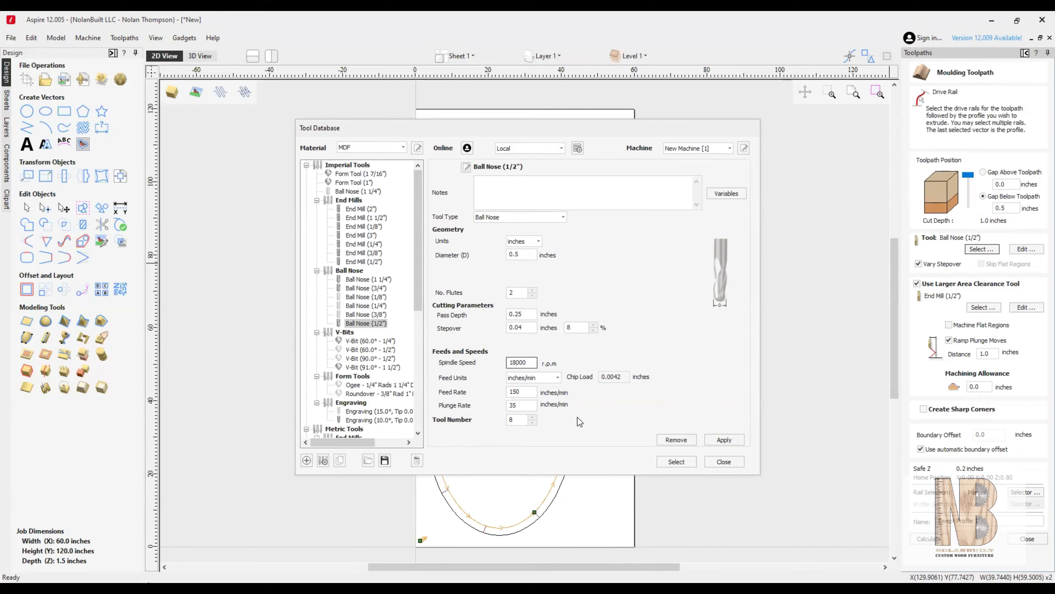
left_click(685, 465)
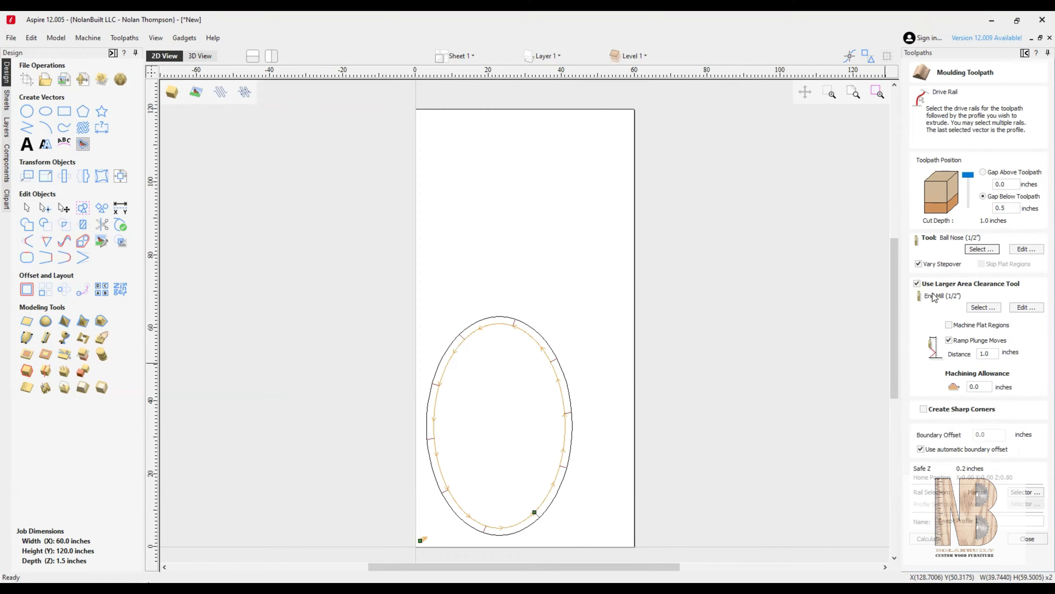
left_click(982, 307)
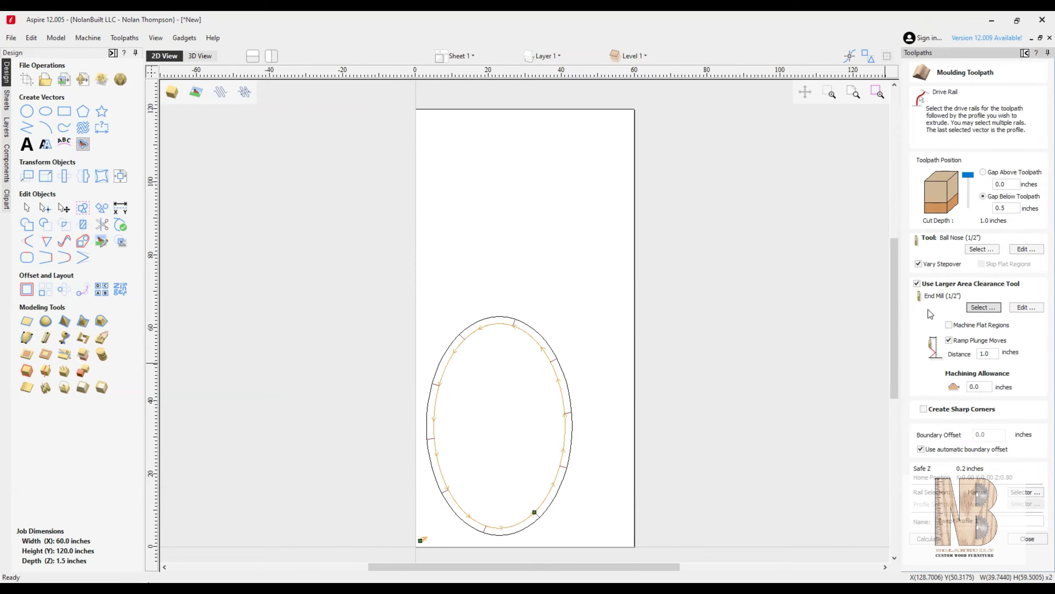
left_click(528, 394)
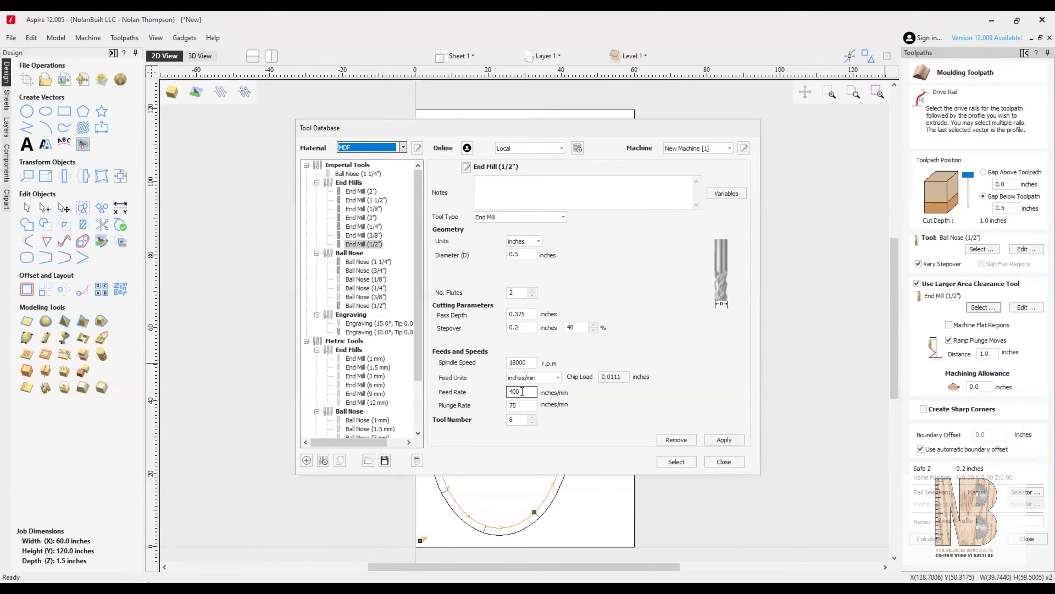
double_click(522, 391)
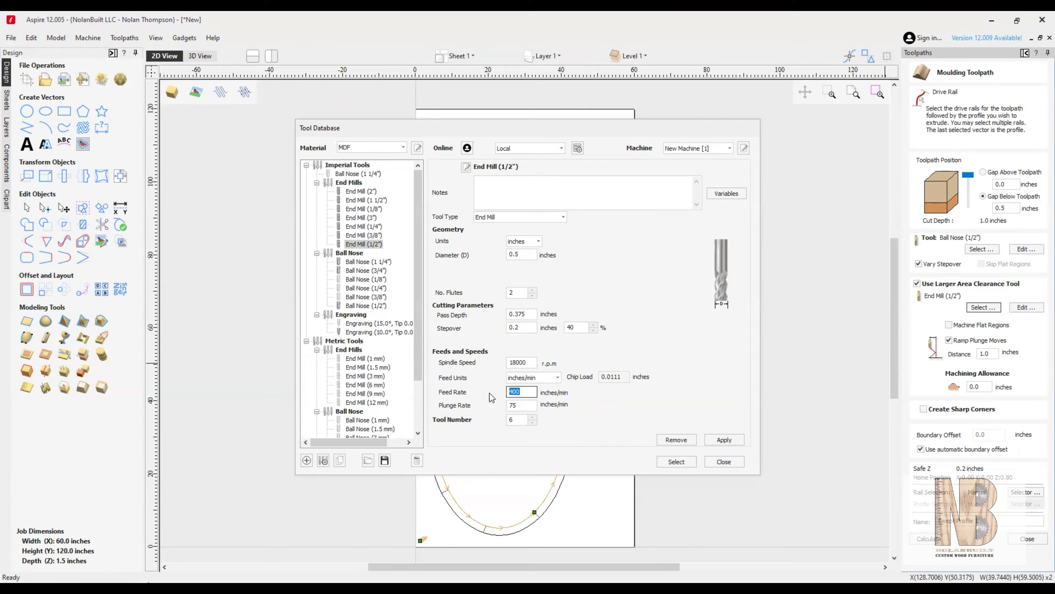
type("300")
left_click(717, 445)
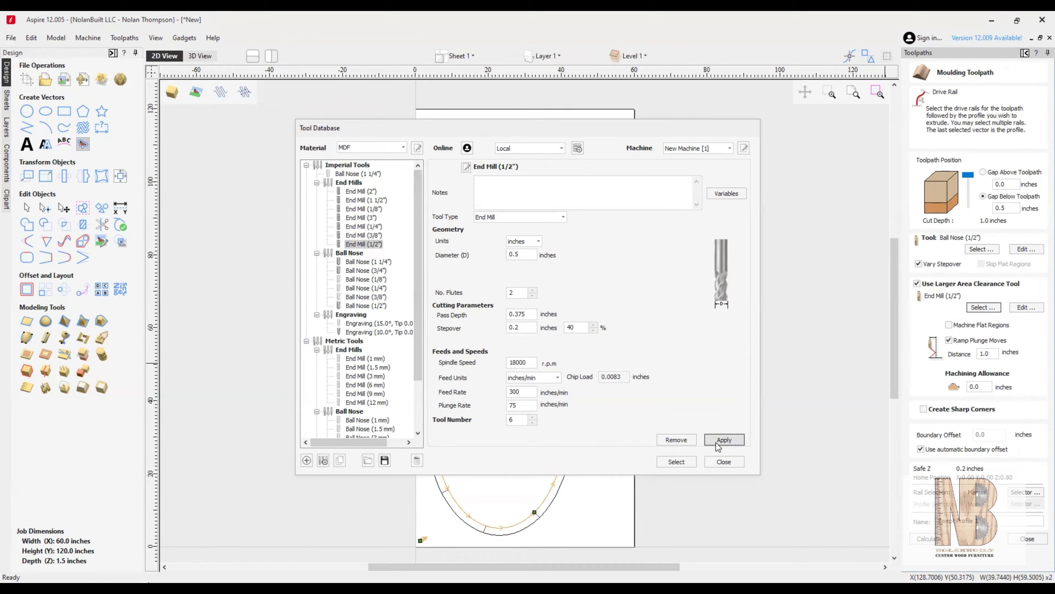
left_click(686, 461)
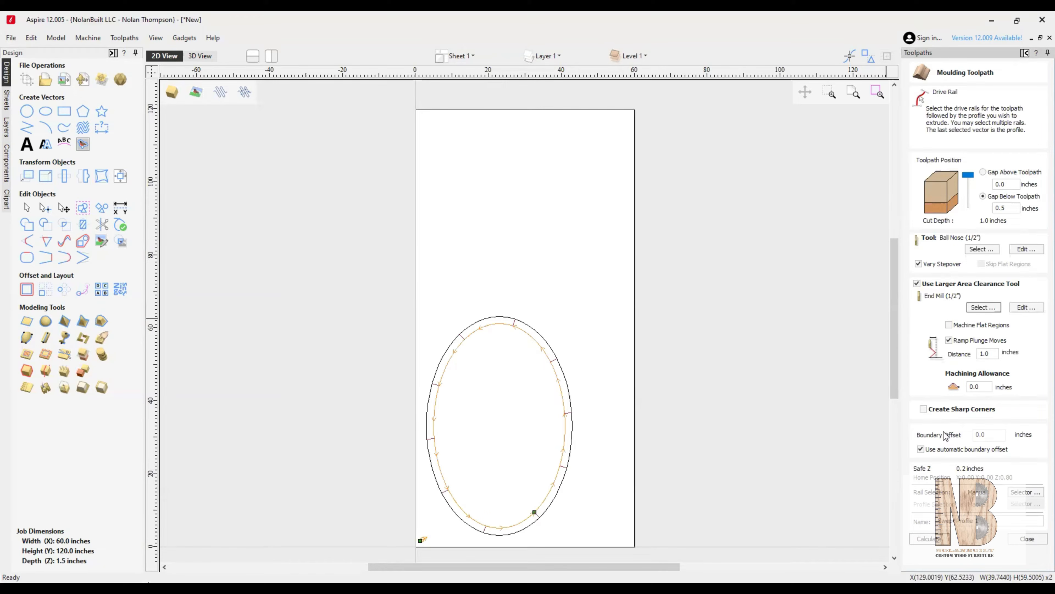
Step: Calculate the moulding toolpath and play its animated cutting simulation, adjusting the playback speed
left_click(933, 539)
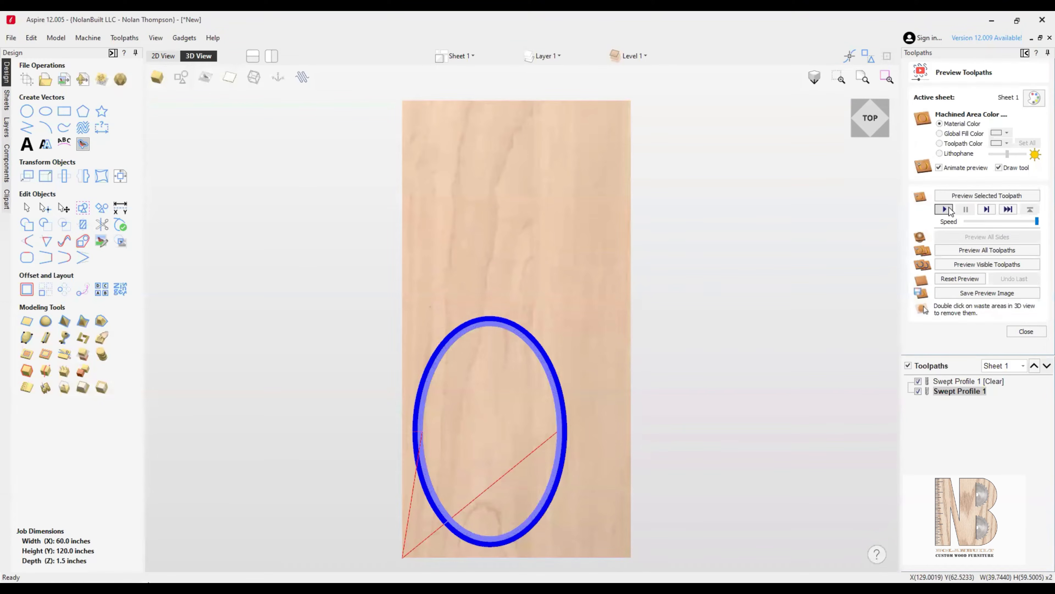
left_click(1014, 221)
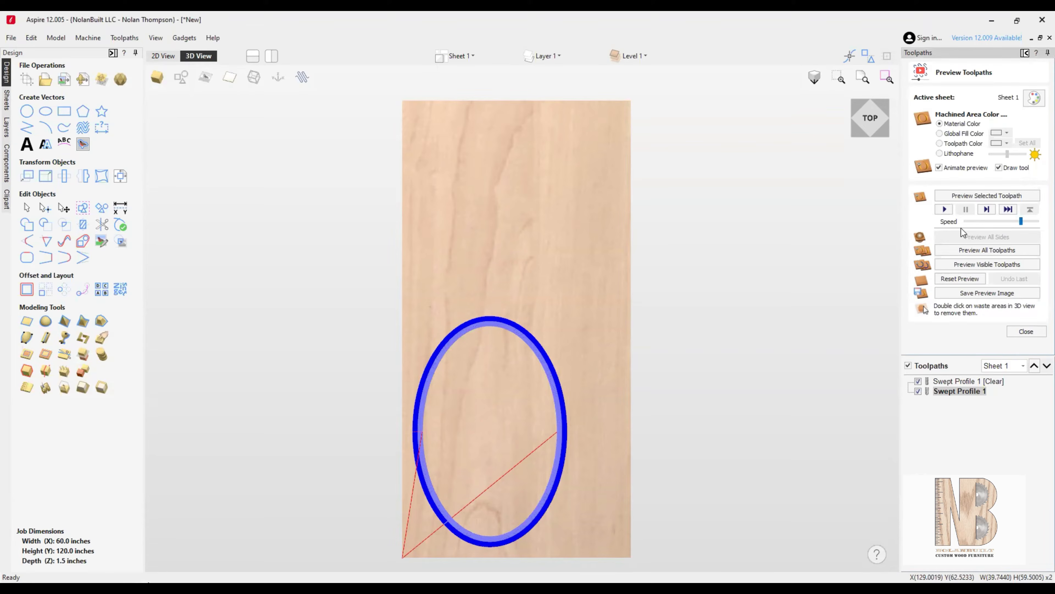
left_click(945, 209)
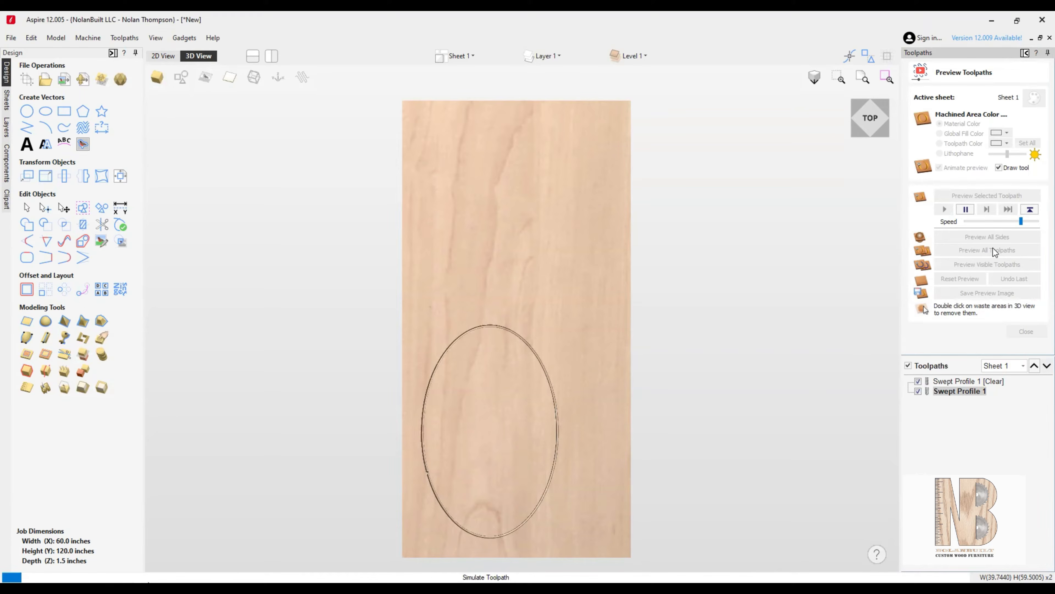
left_click_drag(1022, 221, 1037, 222)
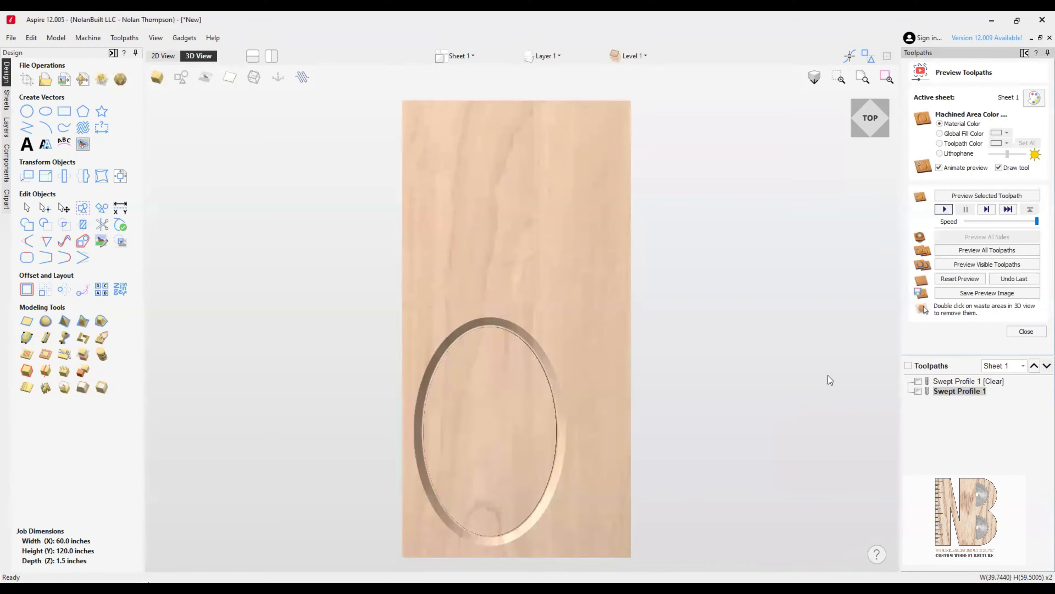
Step: Start a 2D Profile Toolpath outside the outer ellipse with the End Mill (1/2") and a cut depth of 1.51 inches
left_click(163, 55)
left_click(548, 341)
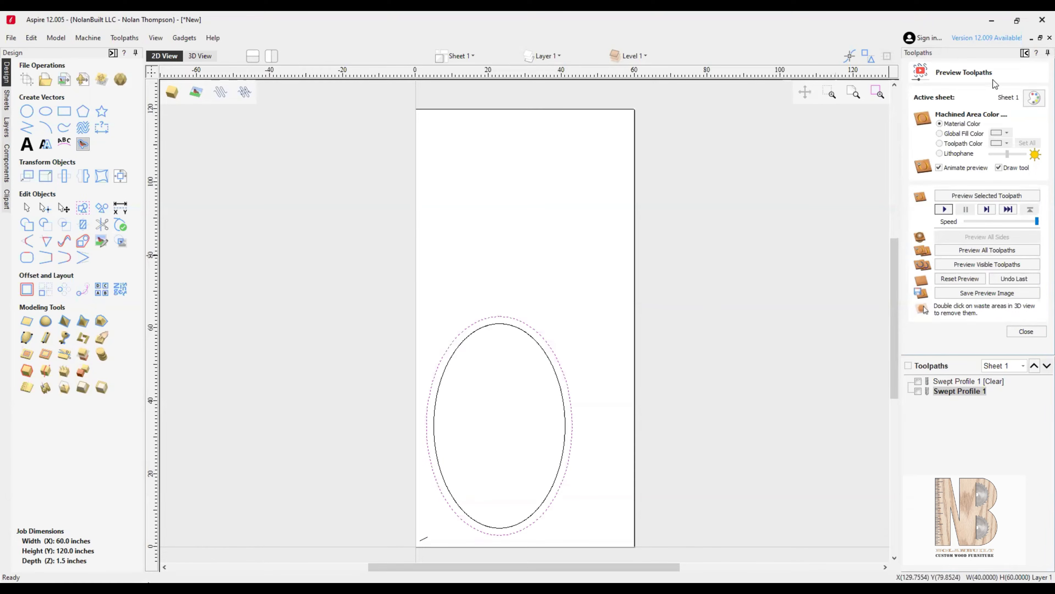
left_click(1020, 331)
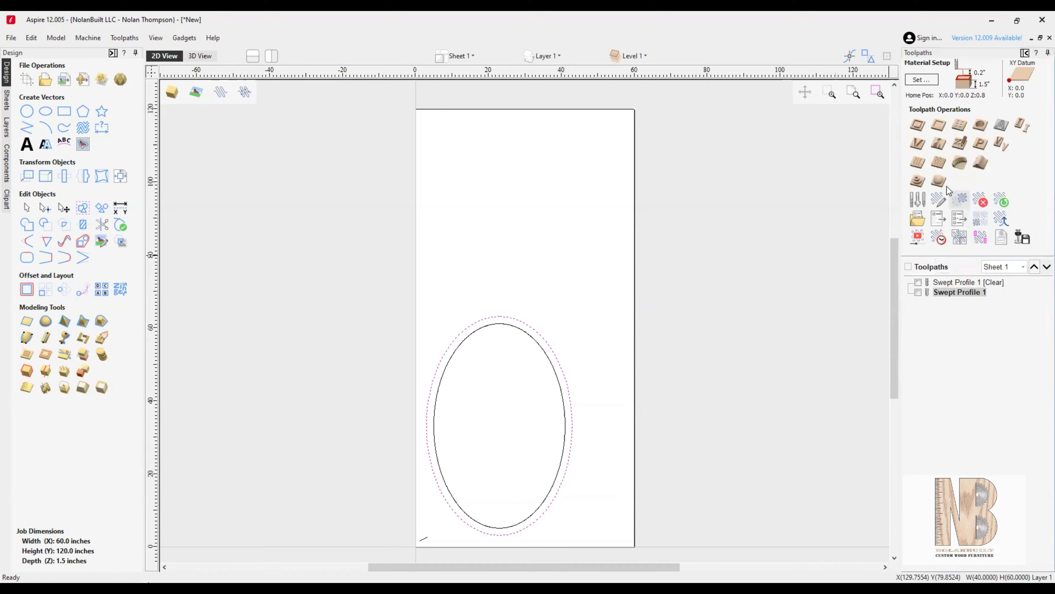
left_click(917, 126)
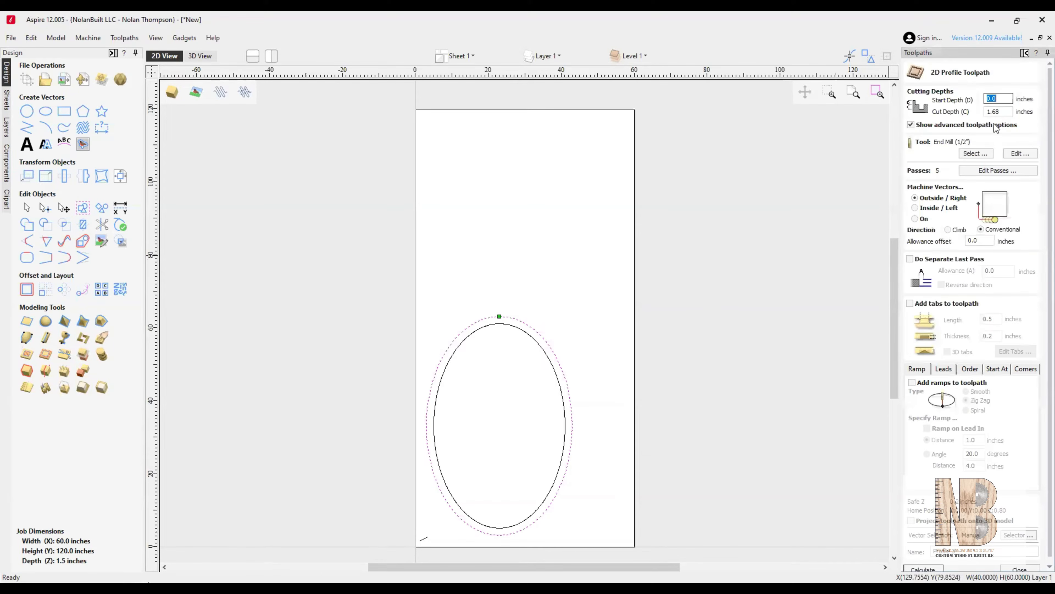
left_click(999, 112)
left_click(991, 151)
Step: Enable tabs on the profile toolpath and add four of them automatically around the outer ellipse
left_click(919, 303)
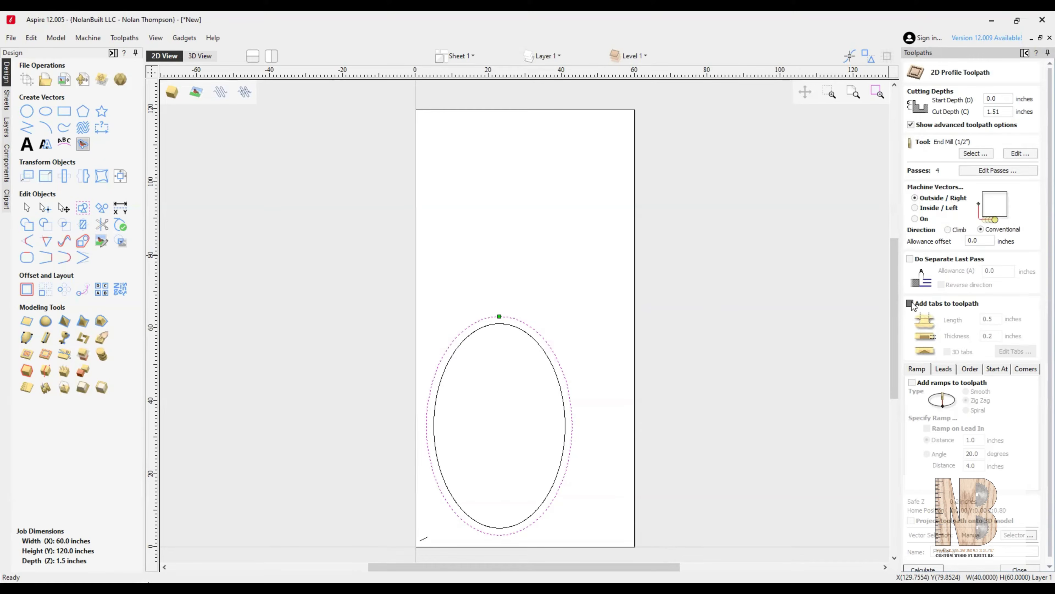
left_click(1011, 351)
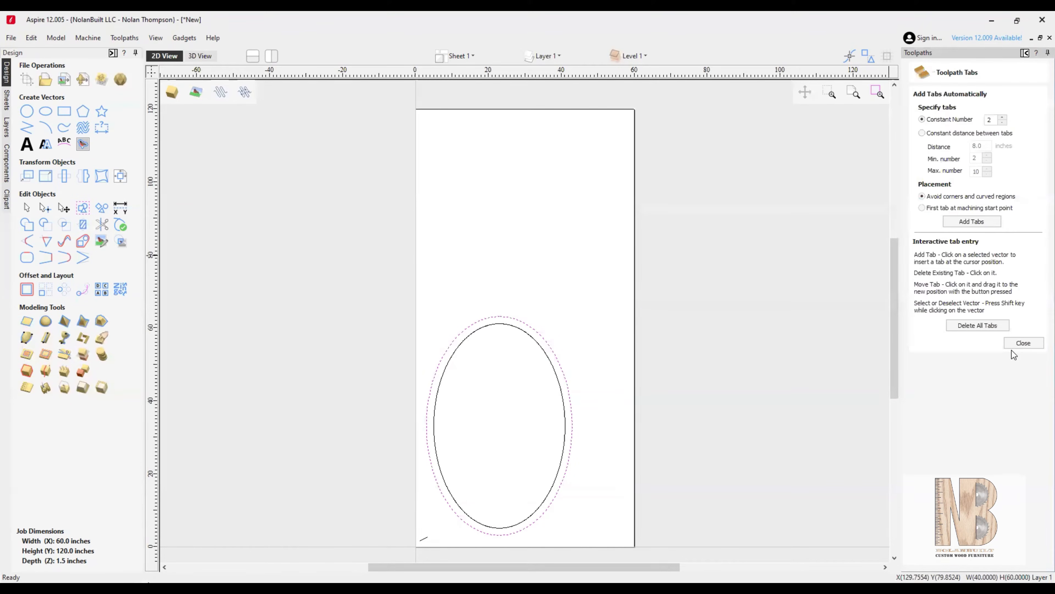
left_click(1002, 118)
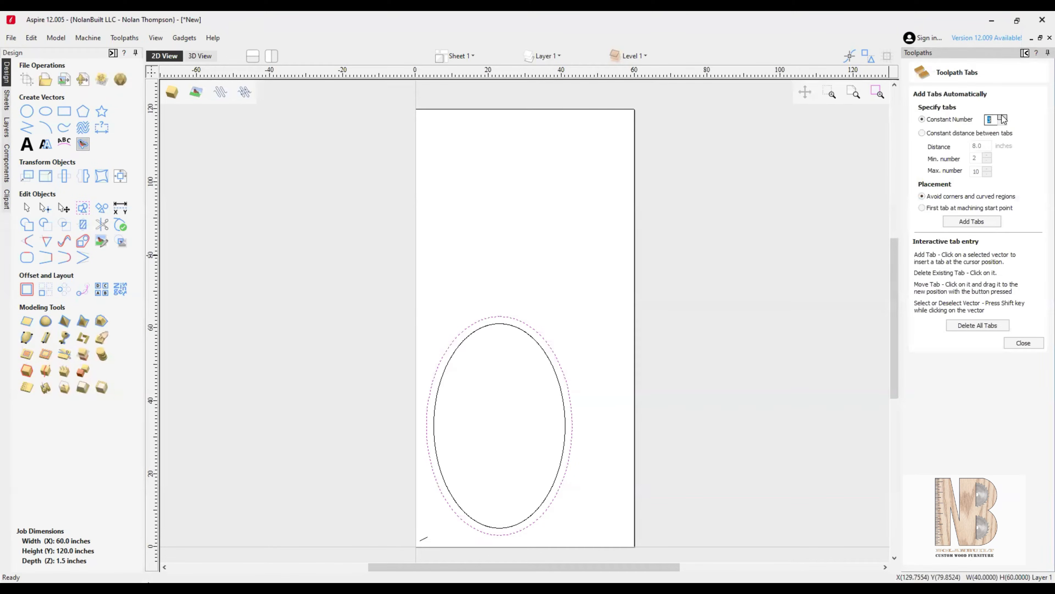
left_click(1002, 117)
left_click(982, 224)
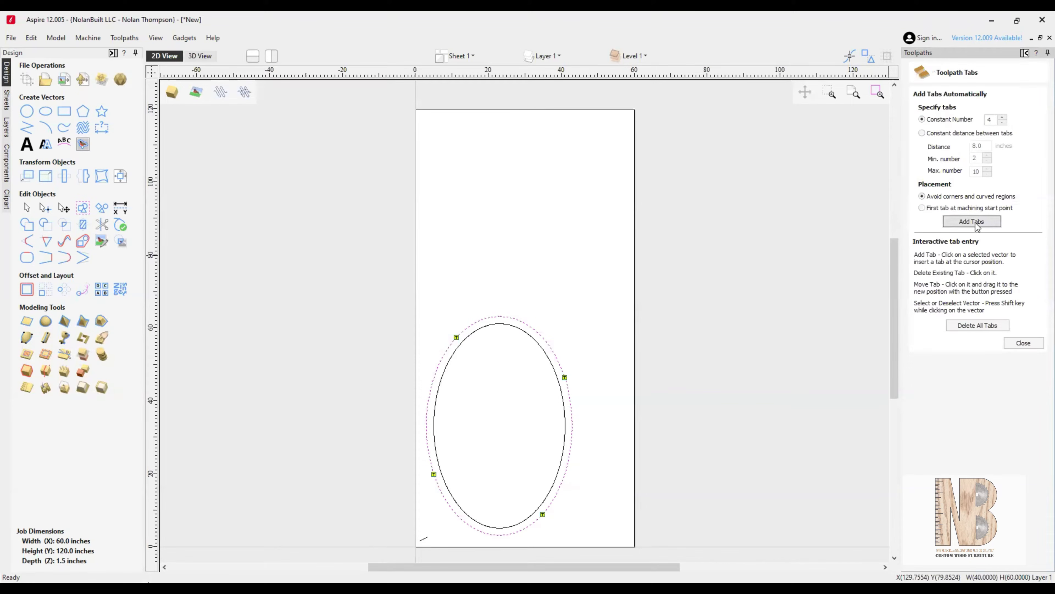
left_click(1021, 342)
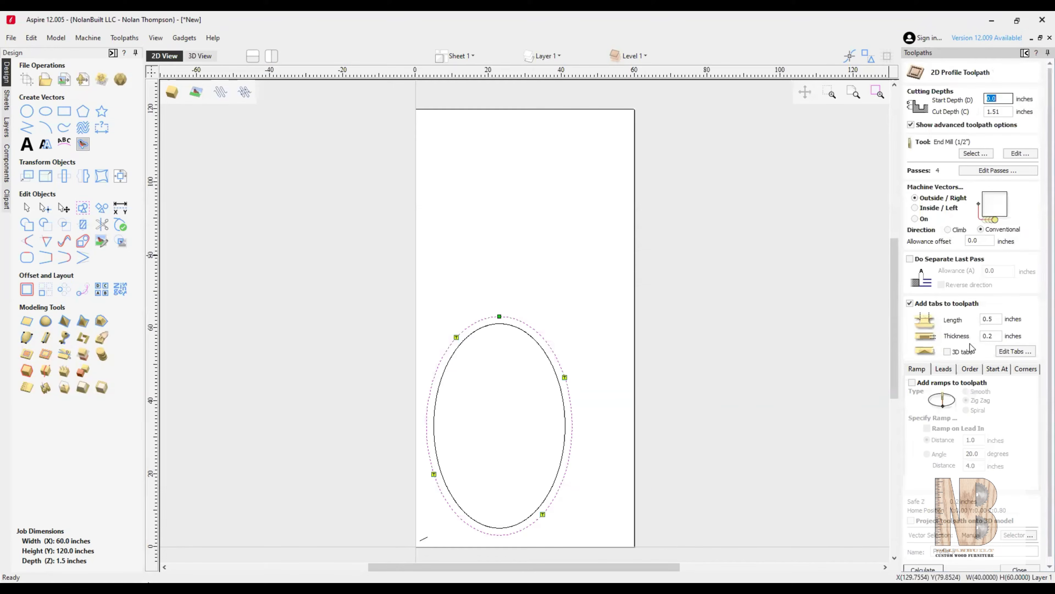
Step: Add zig zag ramps with a distance of 1 inch and calculate the profile toolpath
left_click(911, 382)
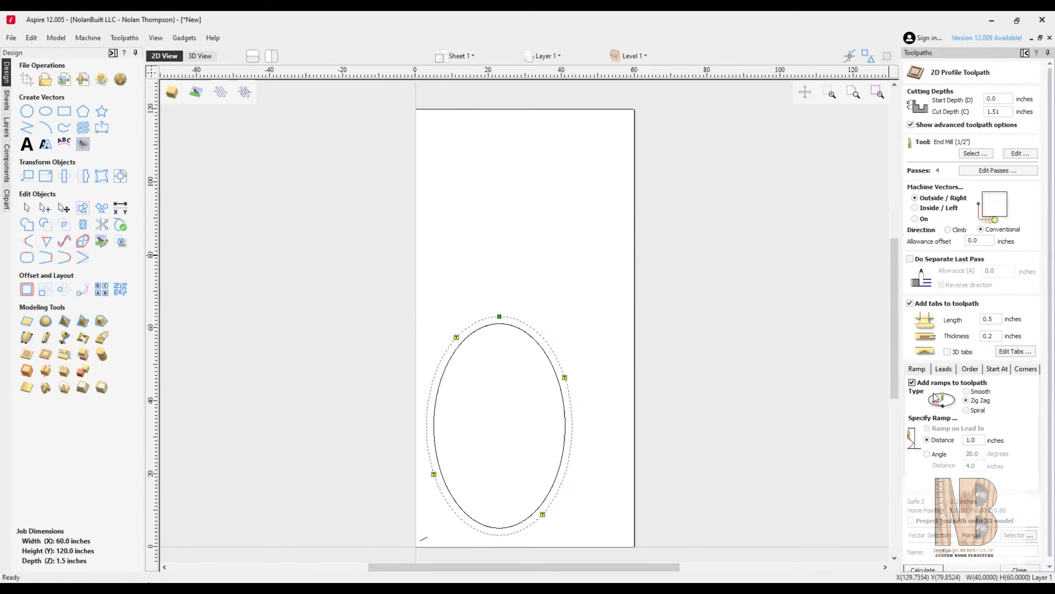
double_click(972, 439)
type("1")
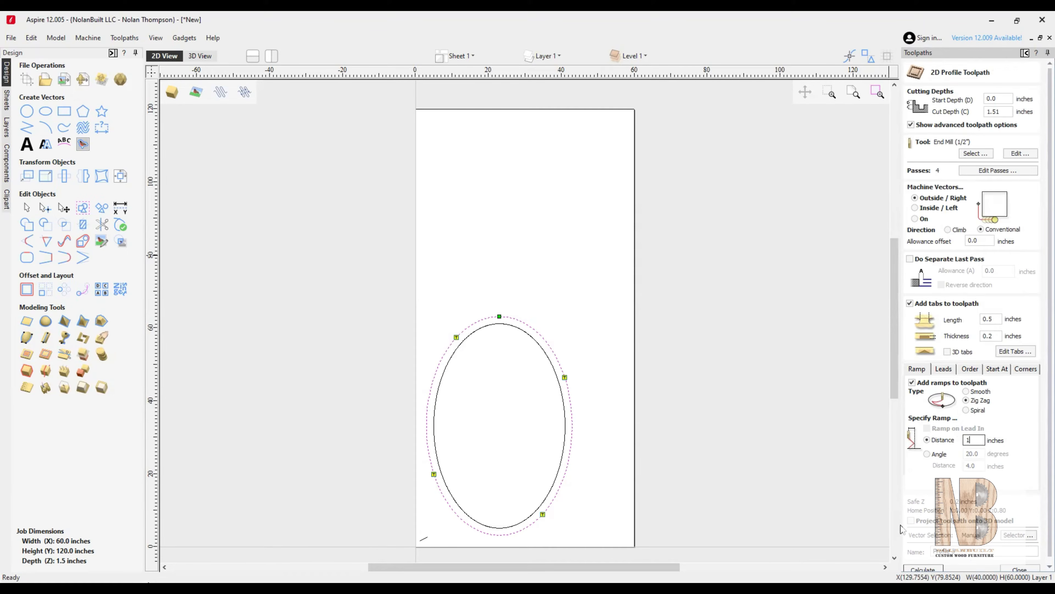
left_click(924, 569)
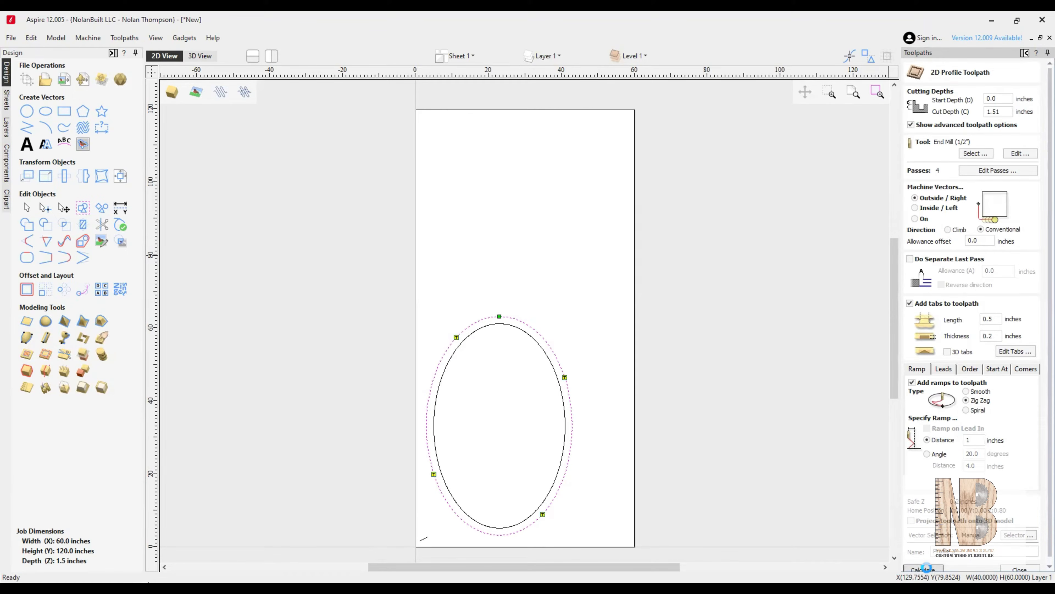
left_click(511, 361)
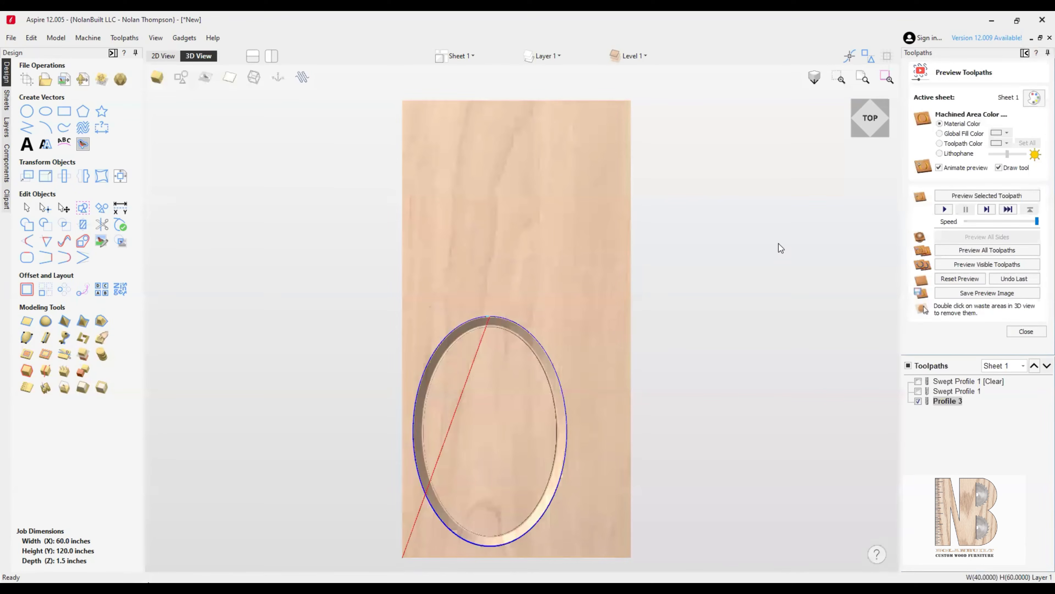
Step: Simulate the outer profile cut and try to remove the waste material outside the oval in the 3D preview
left_click(945, 209)
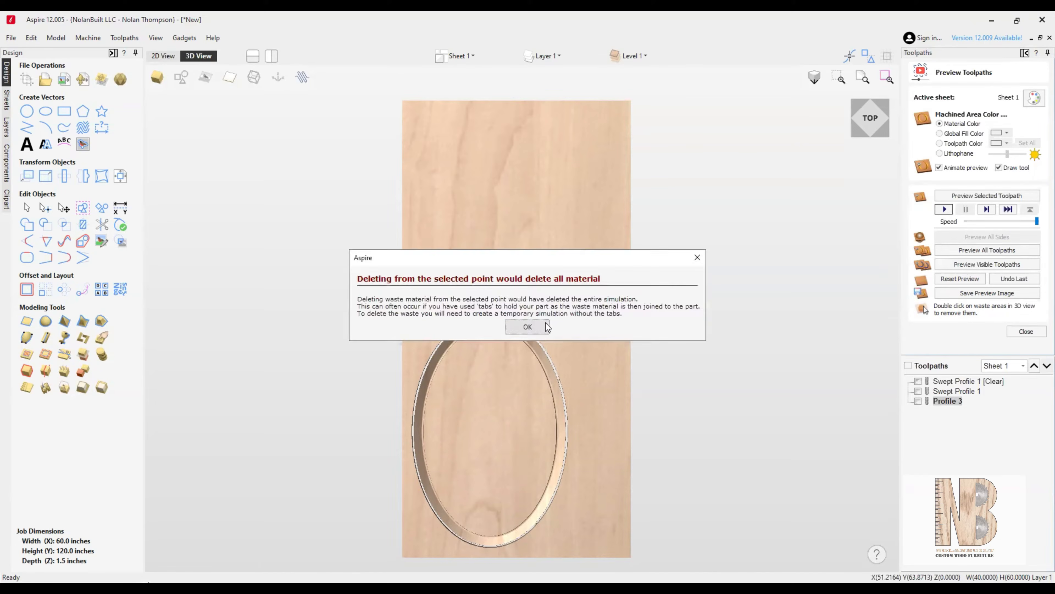
left_click(544, 323)
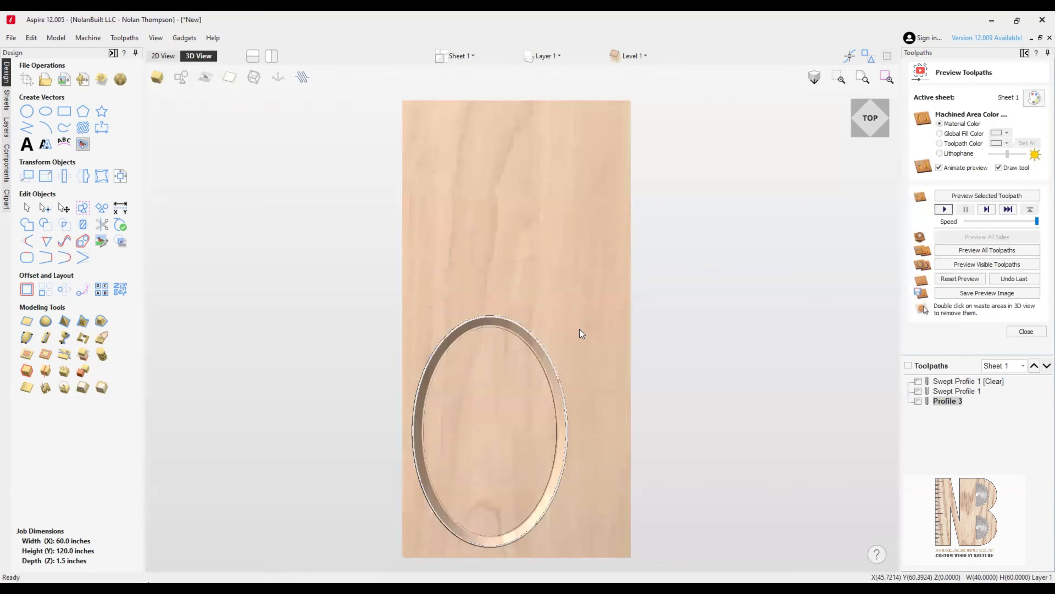
double_click(586, 366)
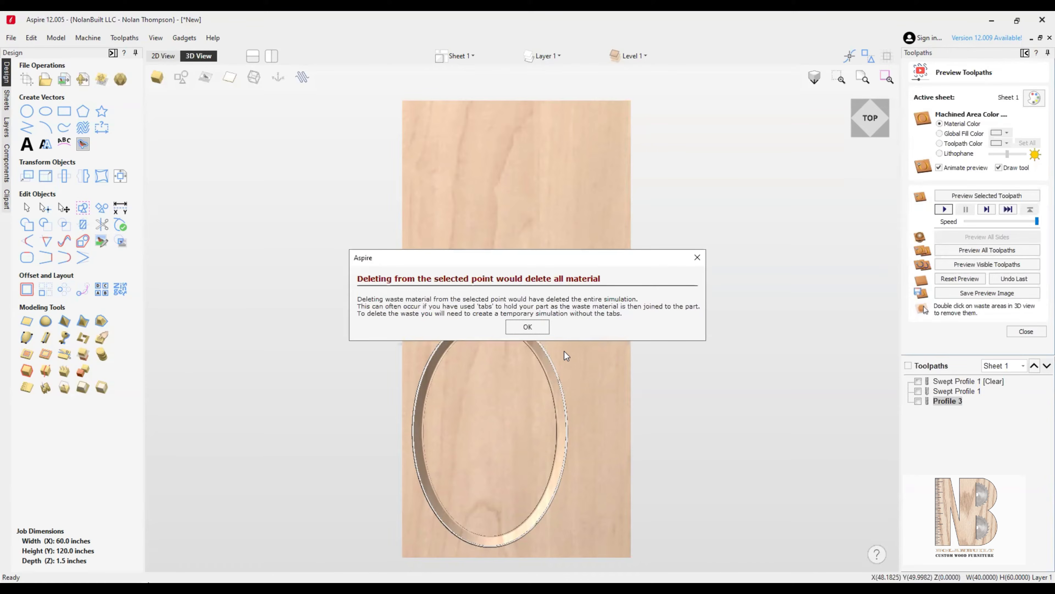
left_click(528, 327)
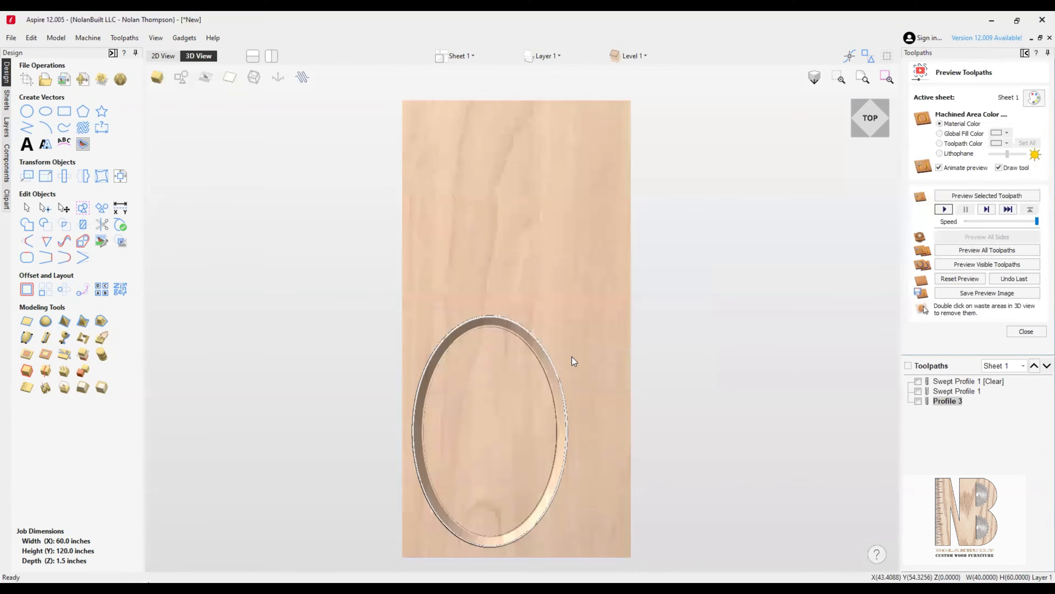
middle_click_drag(573, 363, 577, 310)
left_click_drag(577, 310, 570, 438)
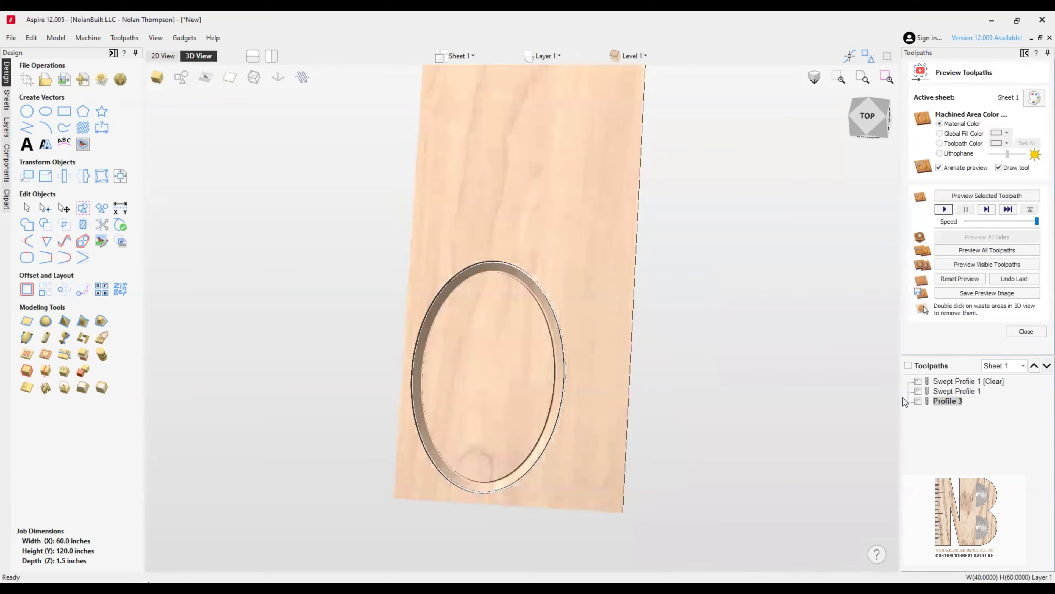
mouse_move(949, 402)
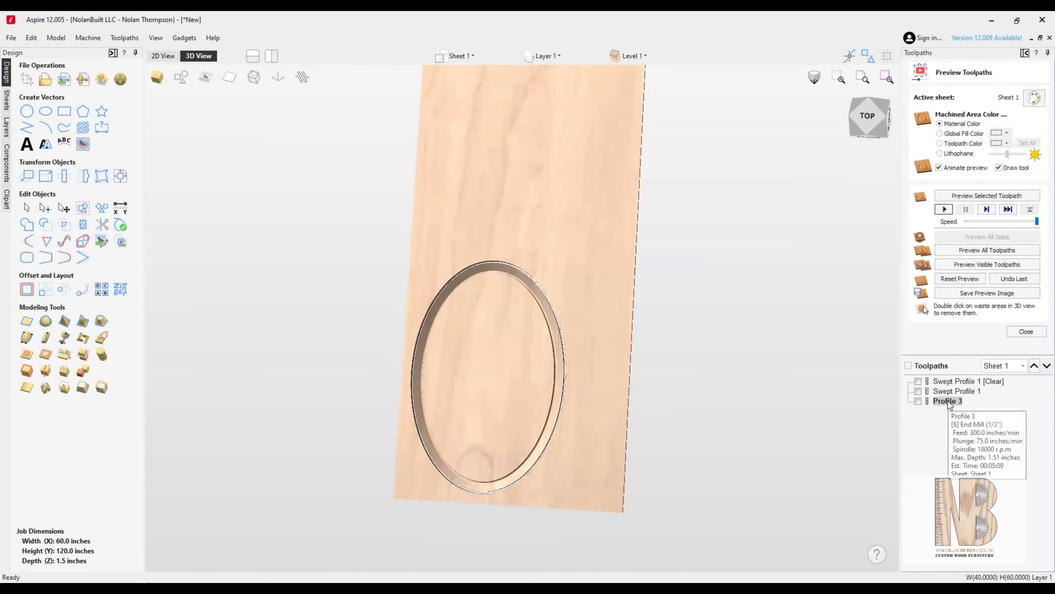
Step: Return to the 2D drawing and create a 2 by 1 inch square-cornered rectangle anchored at X 0, Y 0
left_click(157, 57)
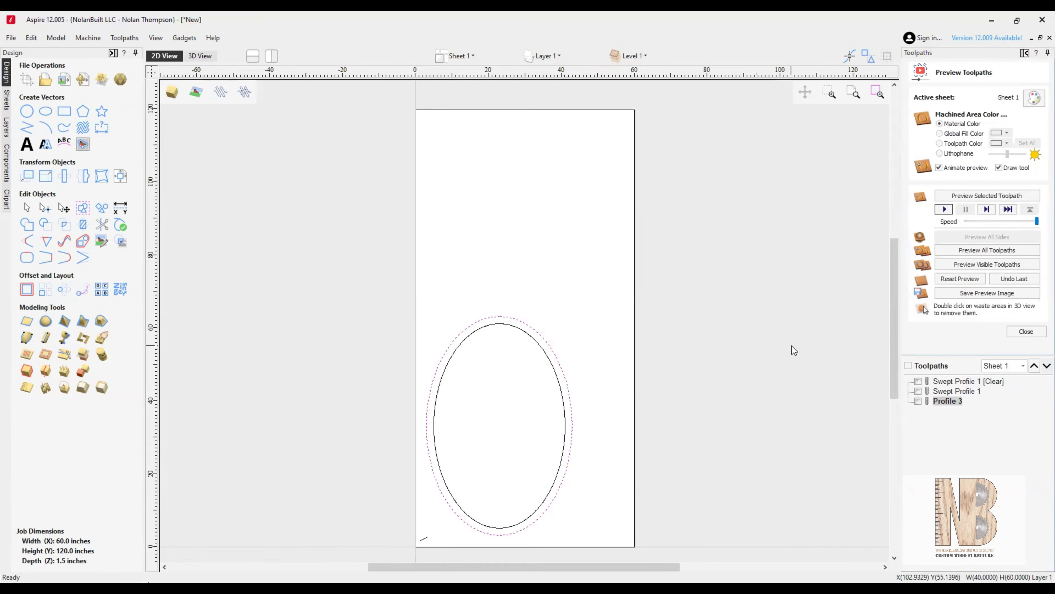
left_click(566, 458)
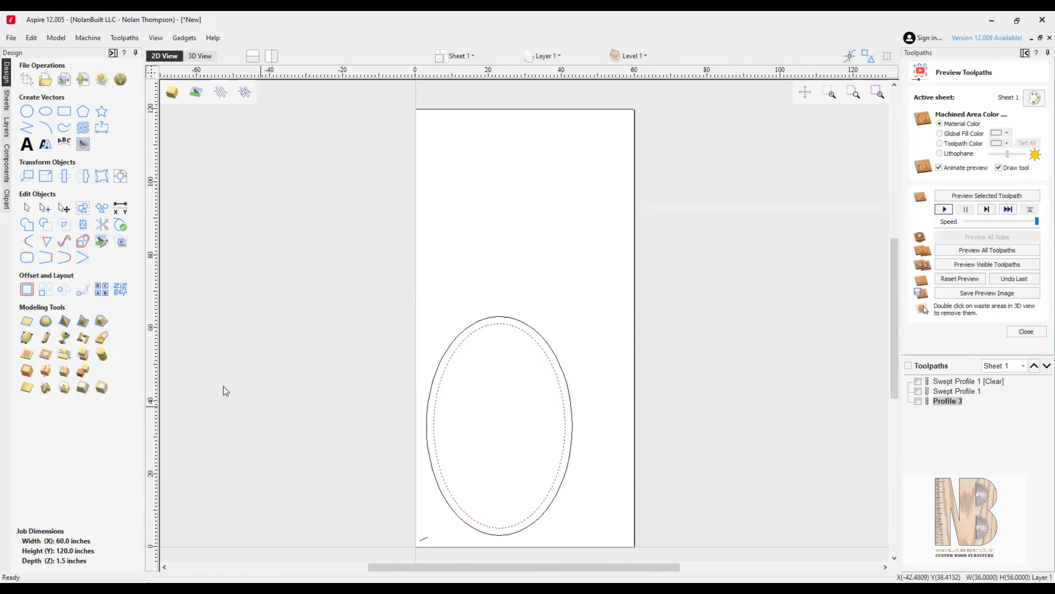
left_click(65, 112)
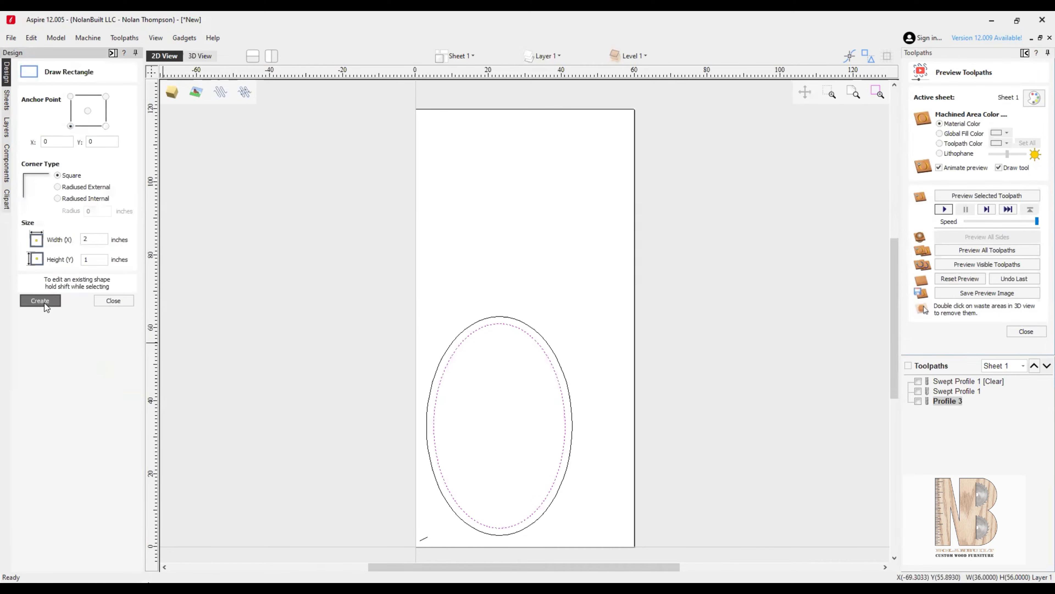
left_click(40, 300)
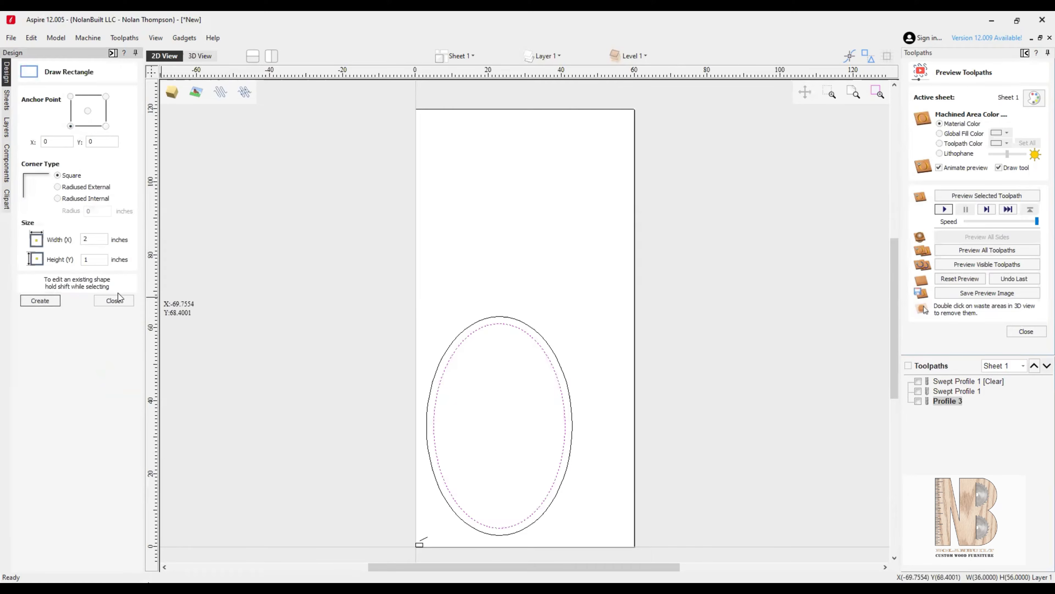
left_click(113, 300)
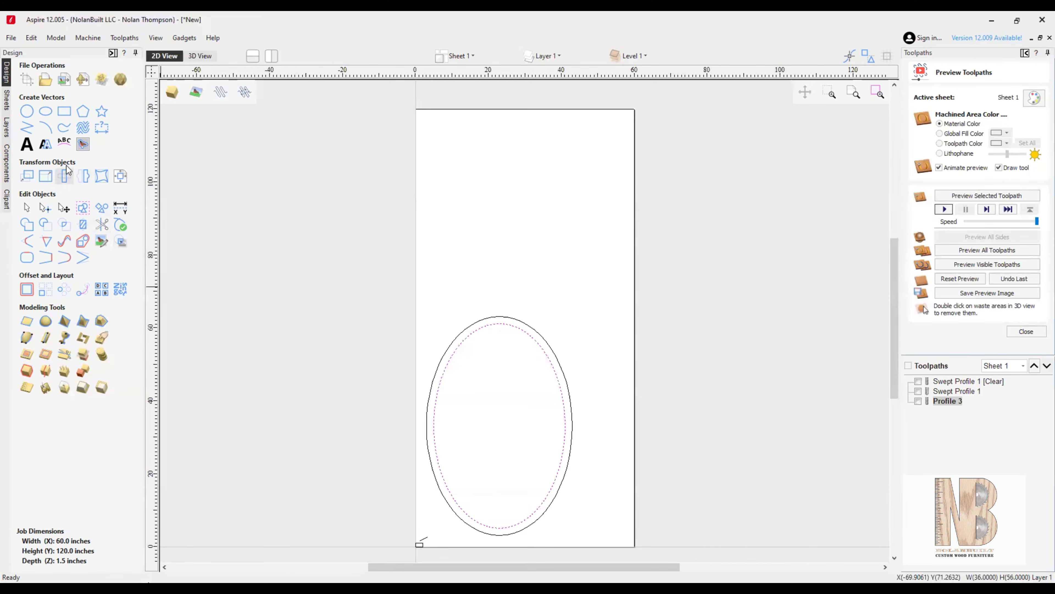
Step: Draw a straight diagonal line across the 2 by 1 inch rectangle from X 0, Y 1 to X 2, Y 0
left_click(26, 127)
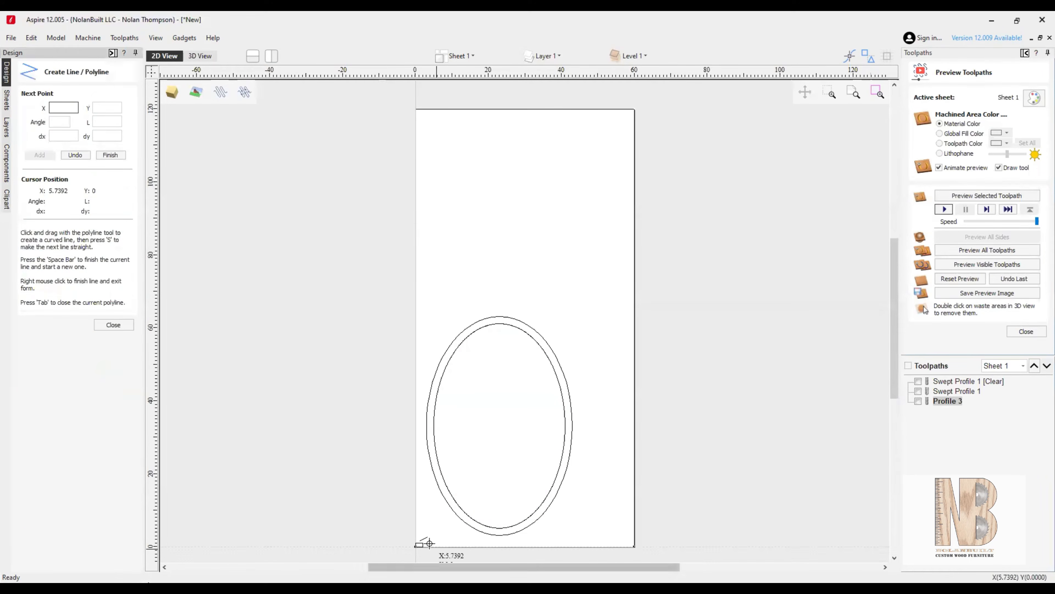
scroll(429, 542, "up", 10)
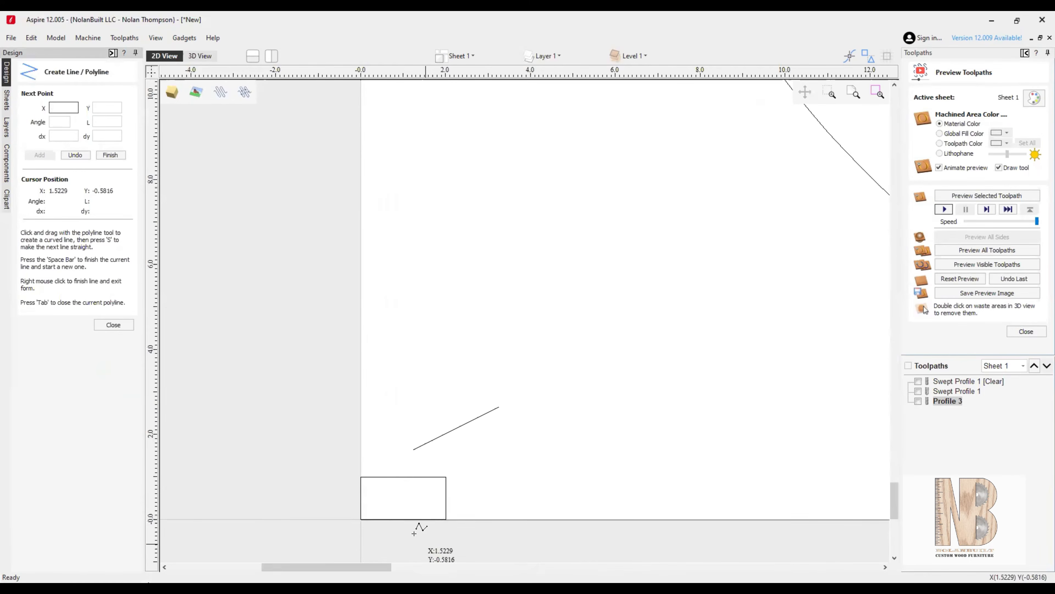
left_click(361, 477)
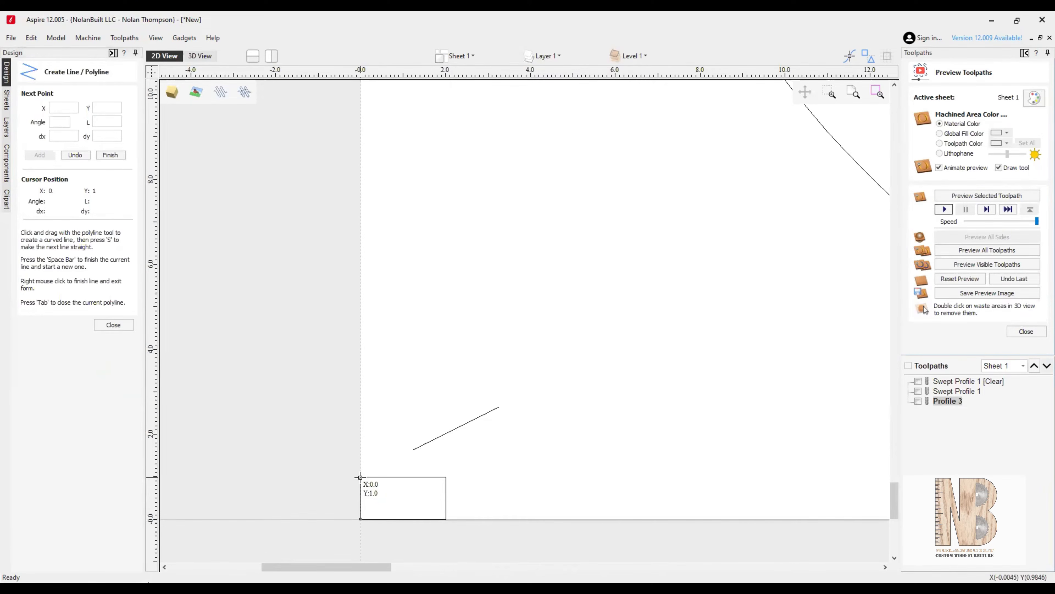
left_click(445, 519)
left_click(122, 322)
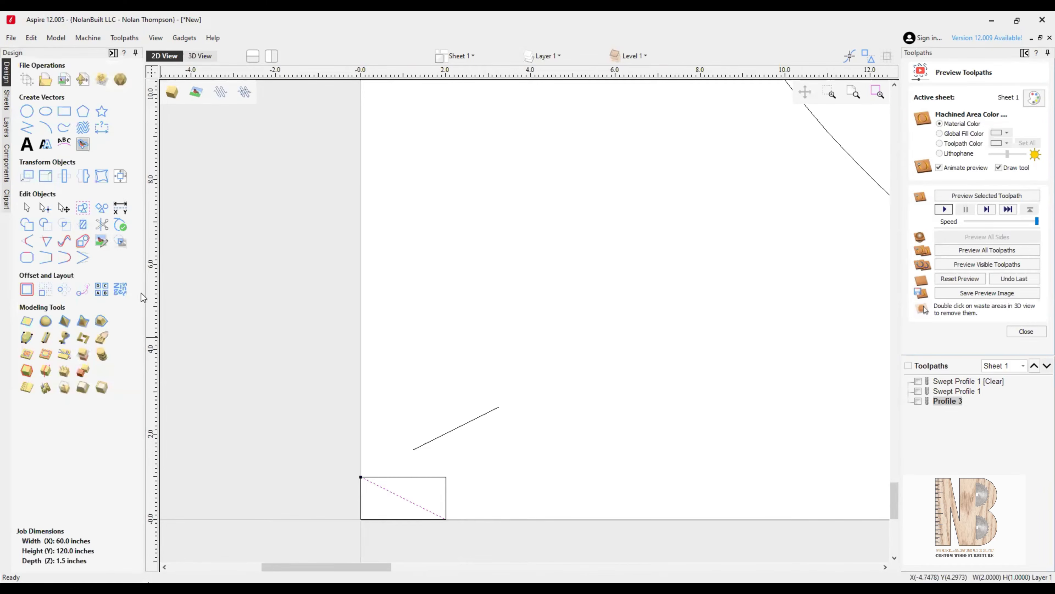
Step: Trim away the rectangle's edges so that only its diagonal line is kept
left_click(102, 225)
left_click(440, 478)
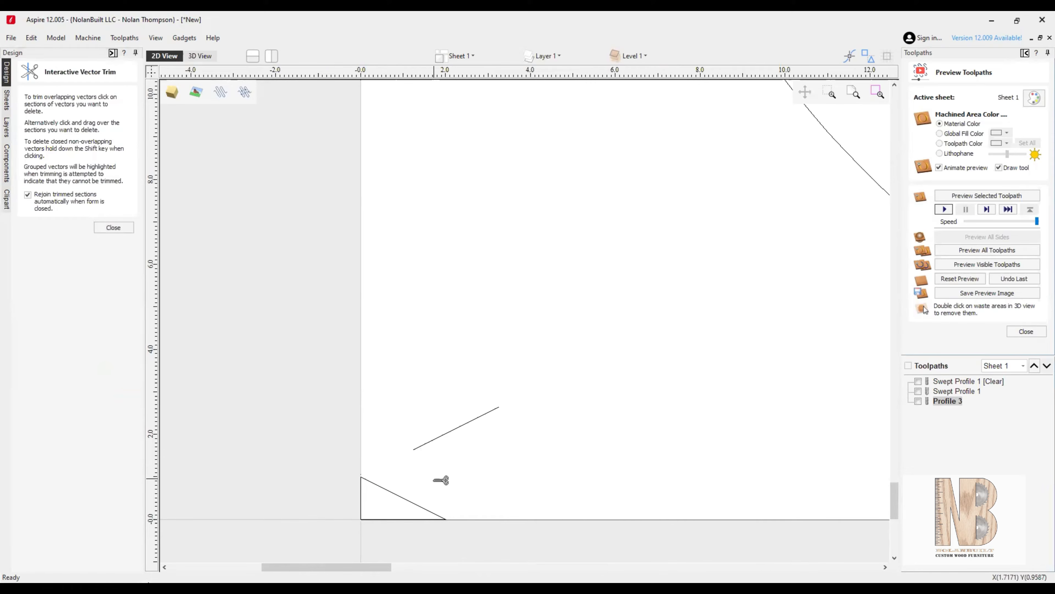
left_click(366, 519)
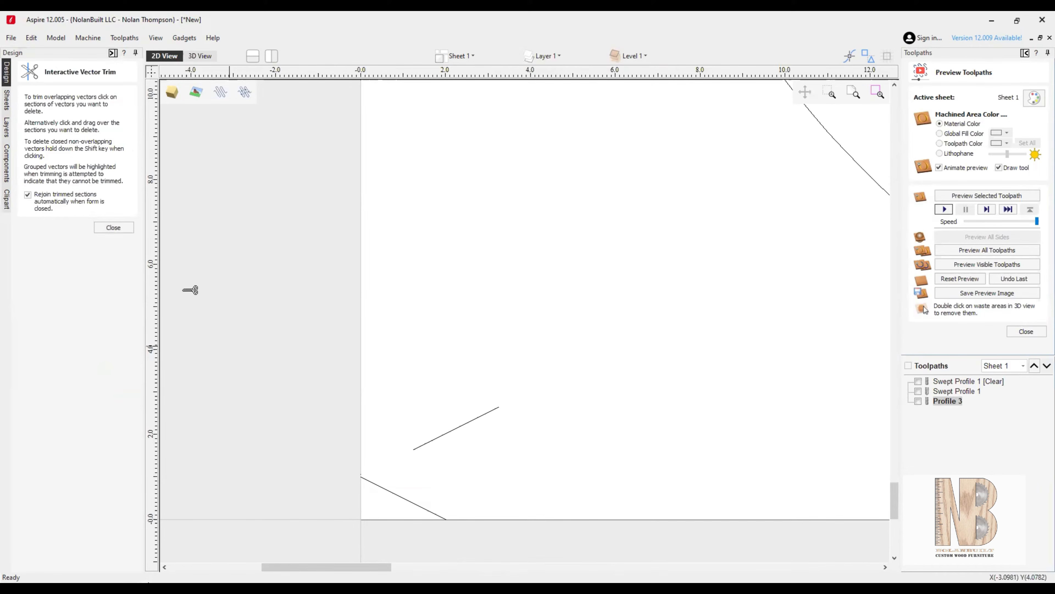
left_click(119, 228)
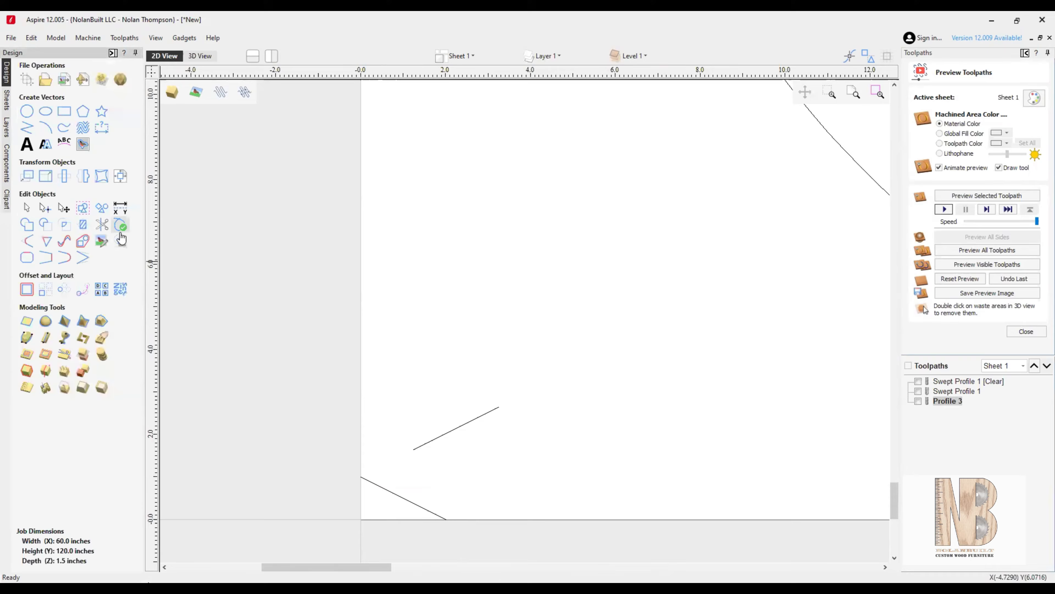
Step: Move the diagonal profile line about 5 inches in X and 5 inches in Y away from the sheet's origin corner
left_click(401, 501)
left_click_drag(402, 500, 611, 283)
scroll(673, 320, "down", 6)
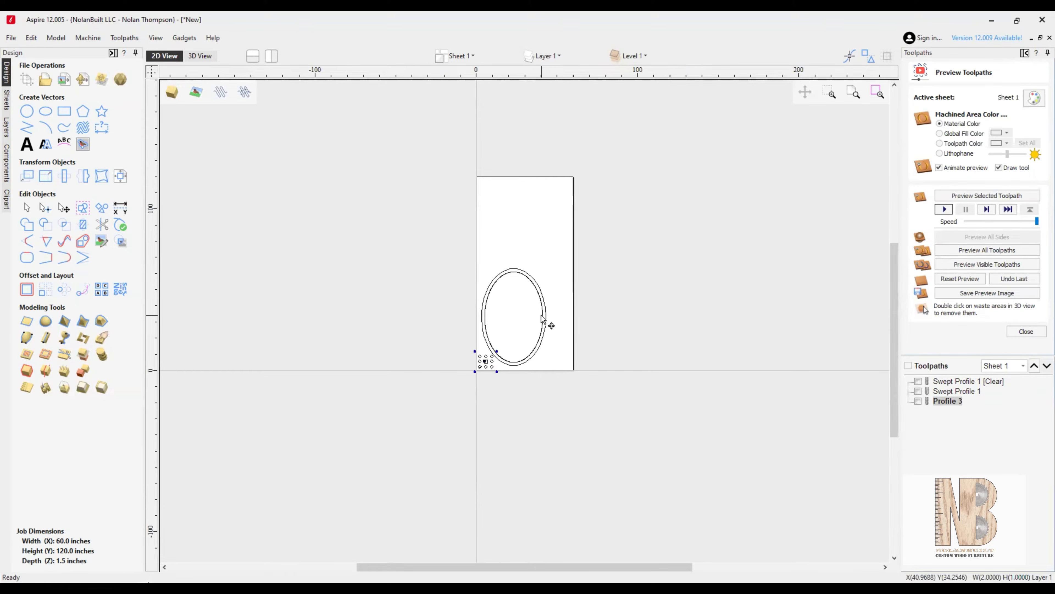
Step: Delete the existing Swept Profile 1 and Swept Profile 1 [Clear] toolpaths and leave the toolpath preview
left_click(544, 319)
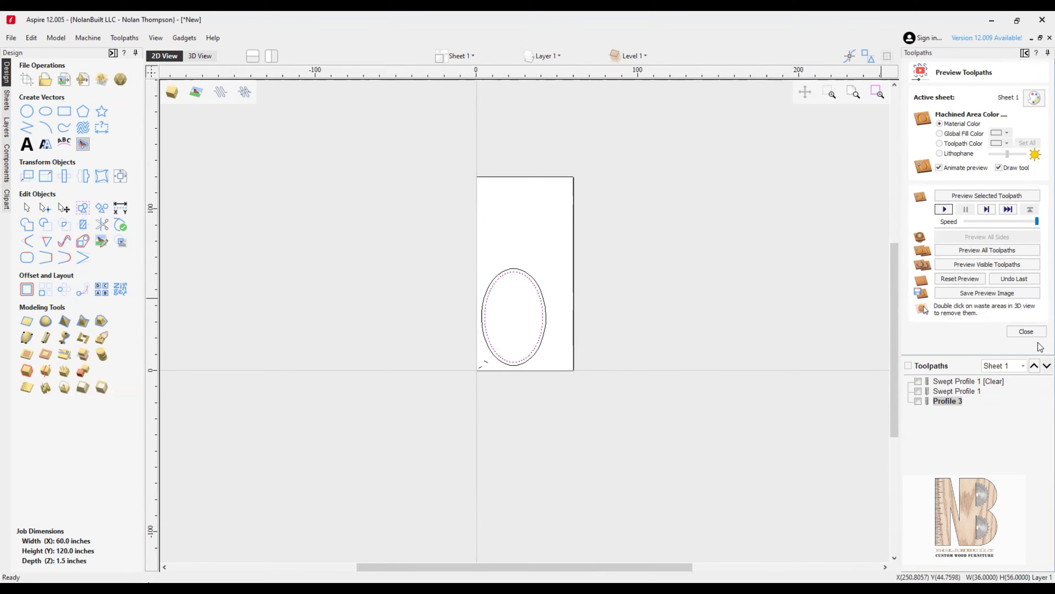
left_click(955, 392)
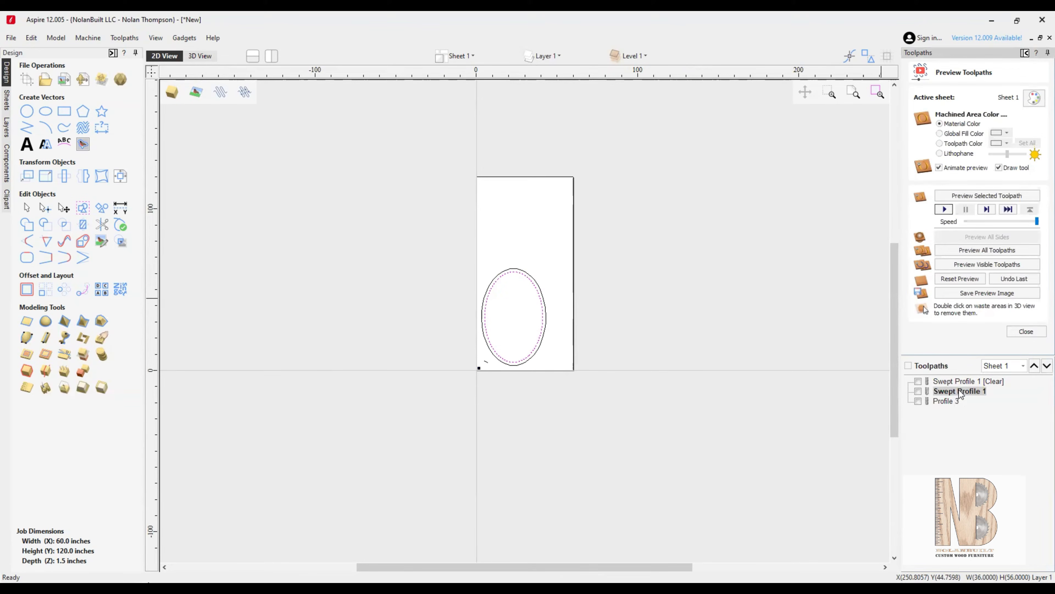
key("Delete")
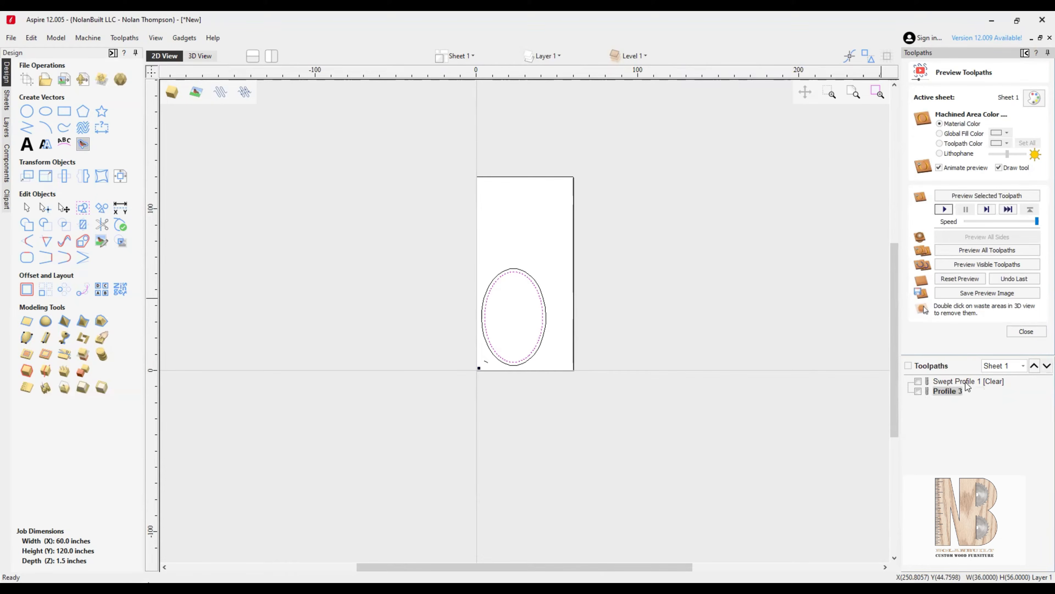
left_click(966, 381)
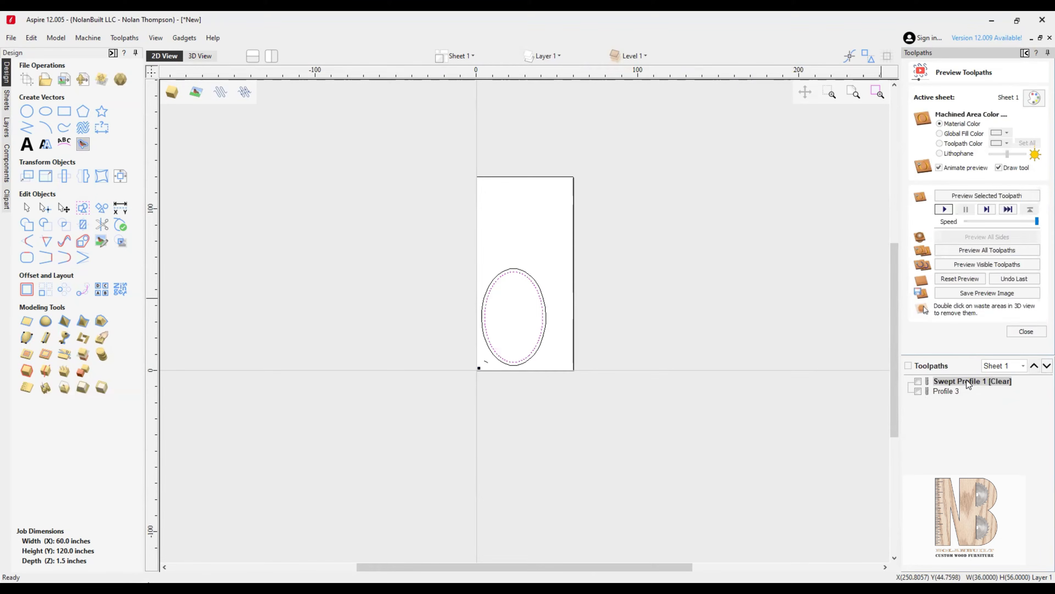
right_click(968, 383)
mouse_move(1007, 517)
left_click(934, 518)
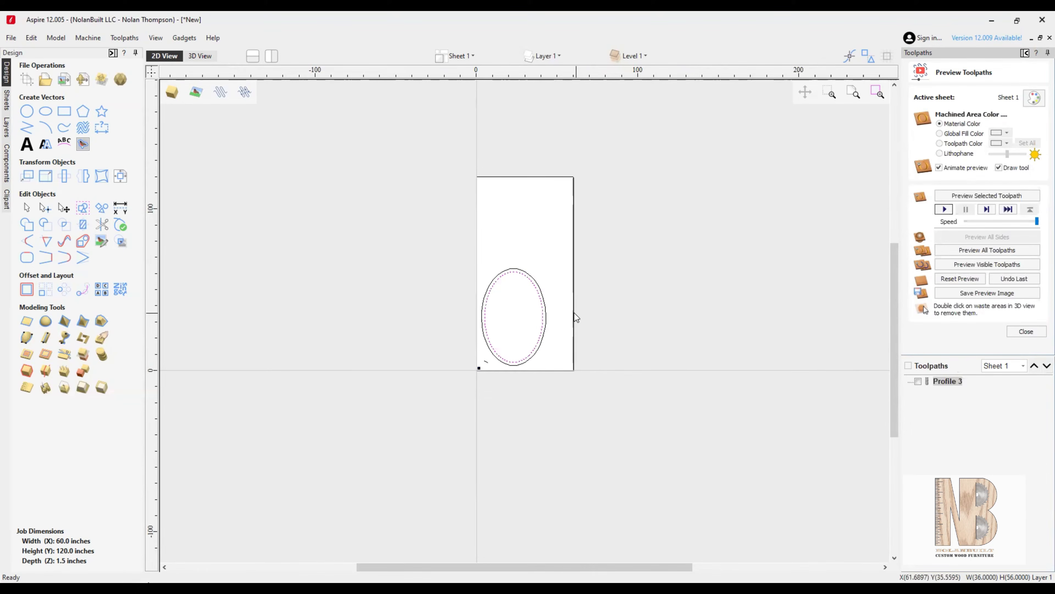
left_click(1026, 331)
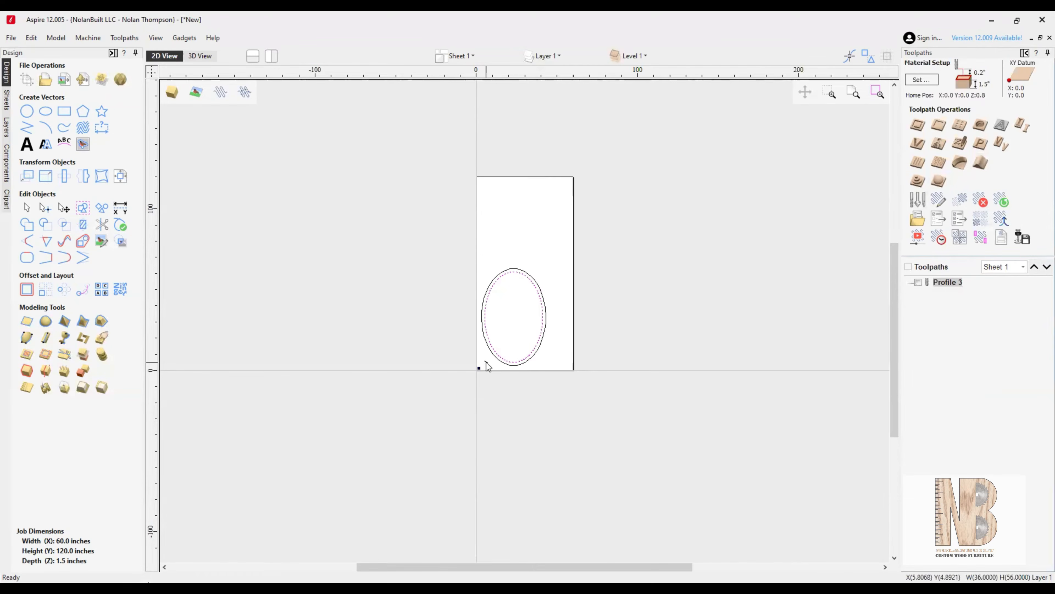
Step: Select the new downward-sloping line together with the inner ellipse and start a moulding toolpath
scroll(487, 362, "up", 6)
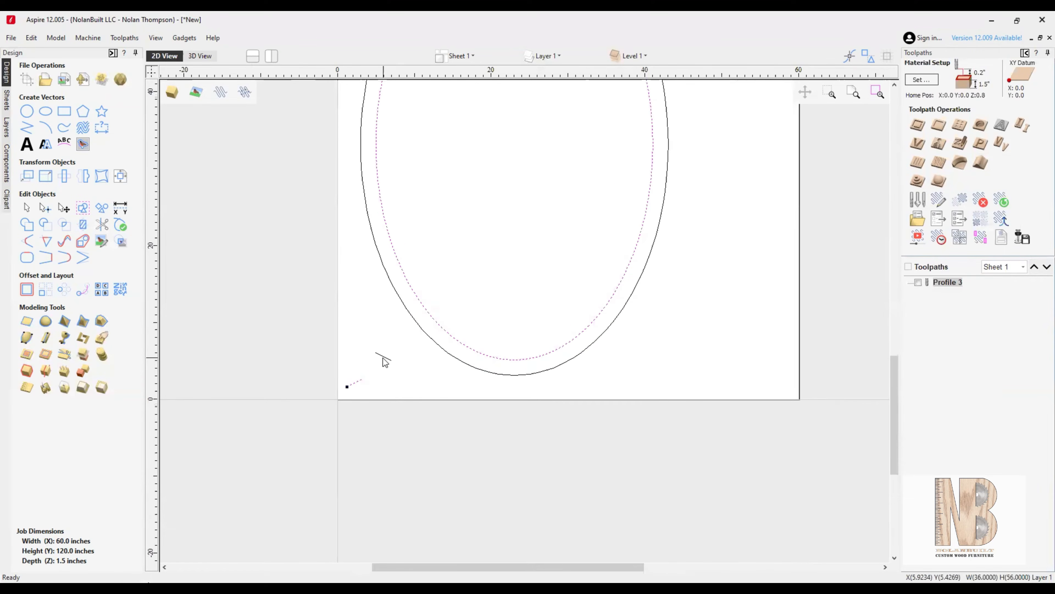
left_click(376, 353)
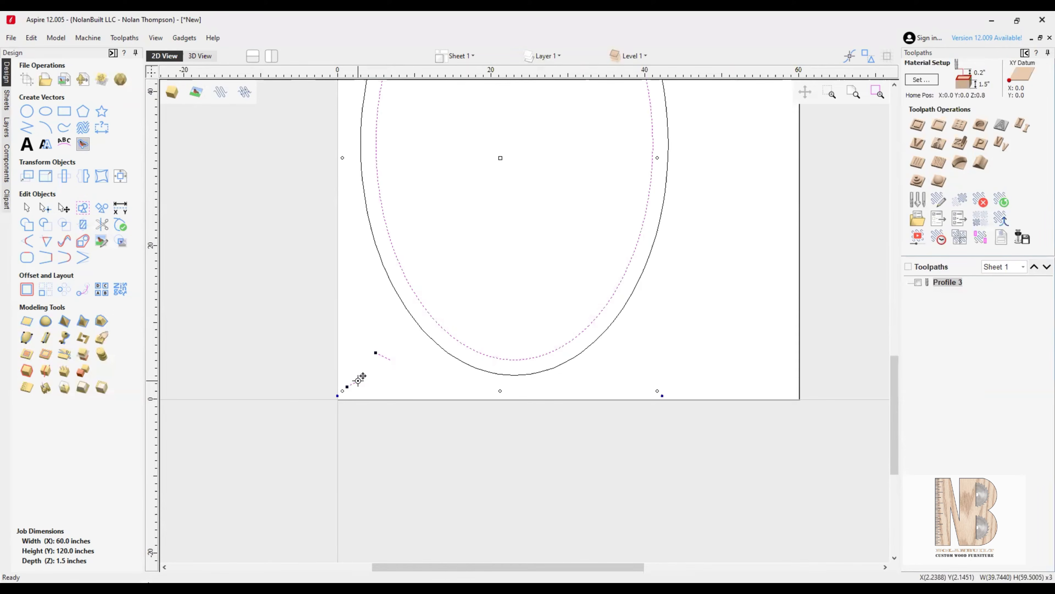
left_click(389, 385)
left_click(360, 382)
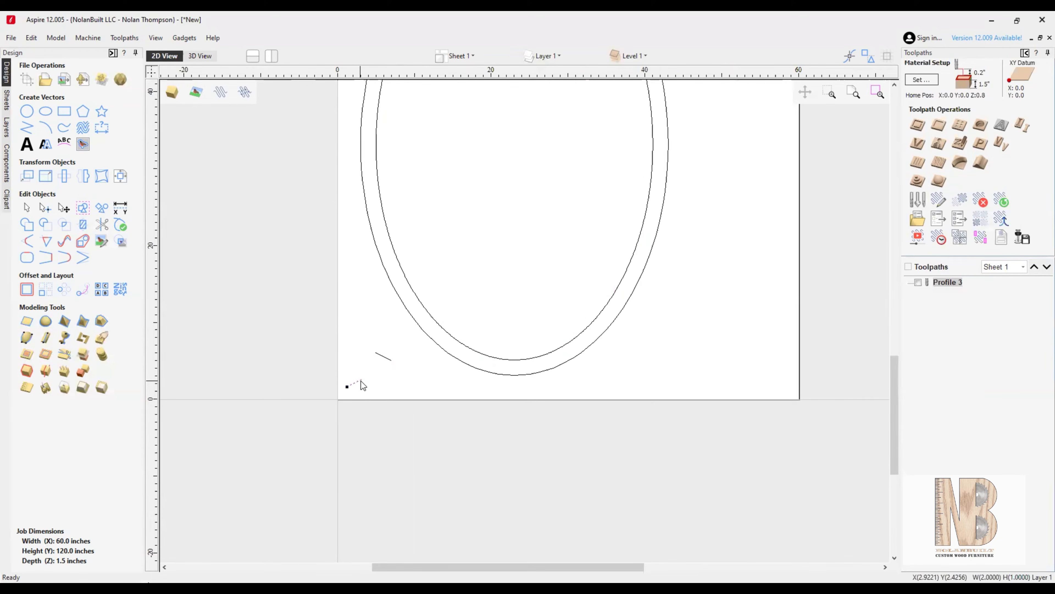
left_click(384, 357)
left_click(471, 352, "shift")
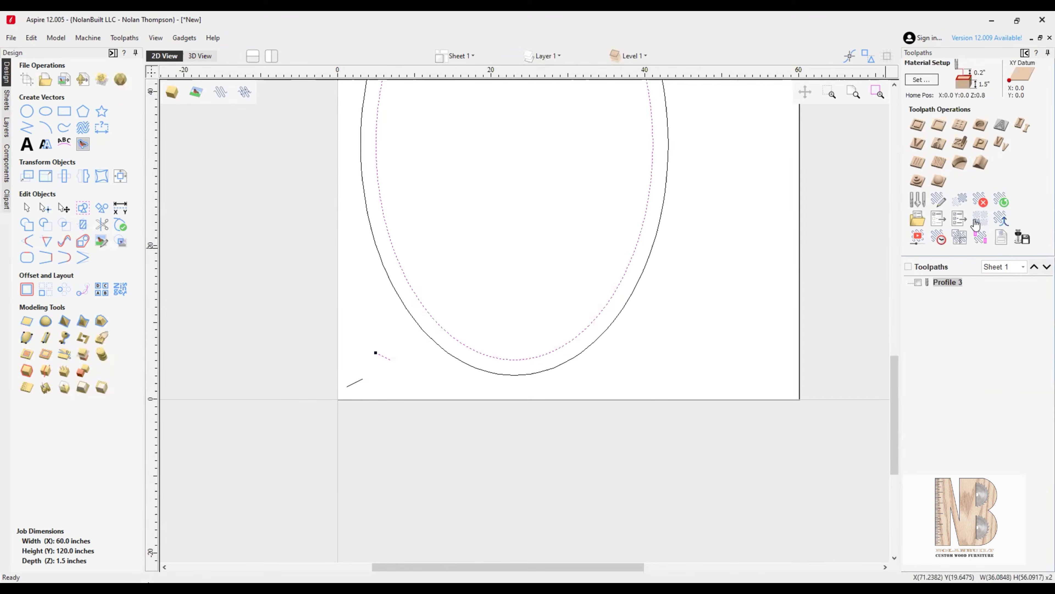
left_click(978, 165)
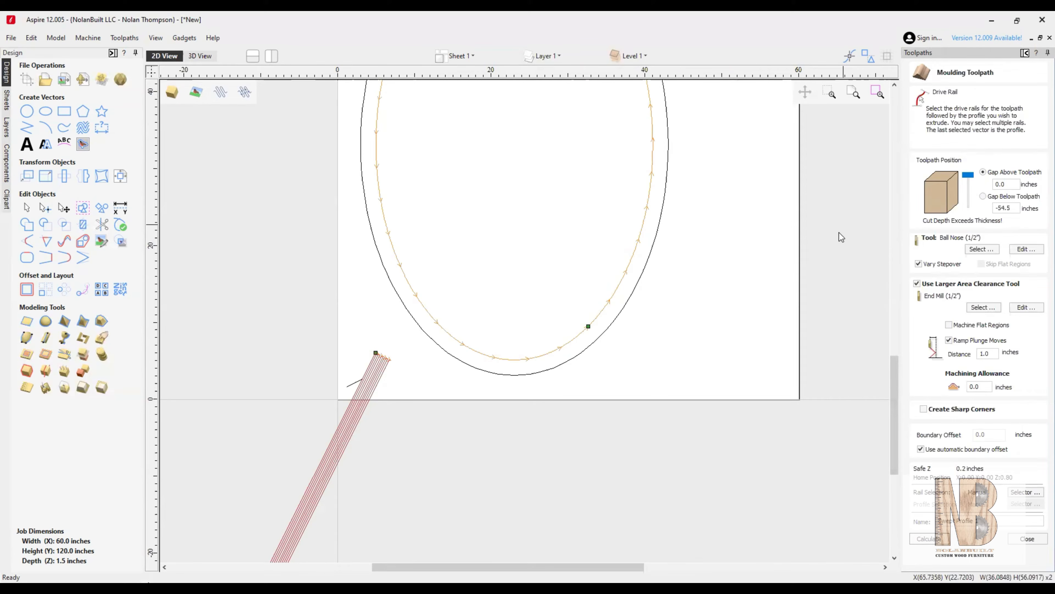
Step: Reselect the inner ellipse as drive rail and the new sloped line as profile, and calculate the moulding toolpath
left_click(411, 375)
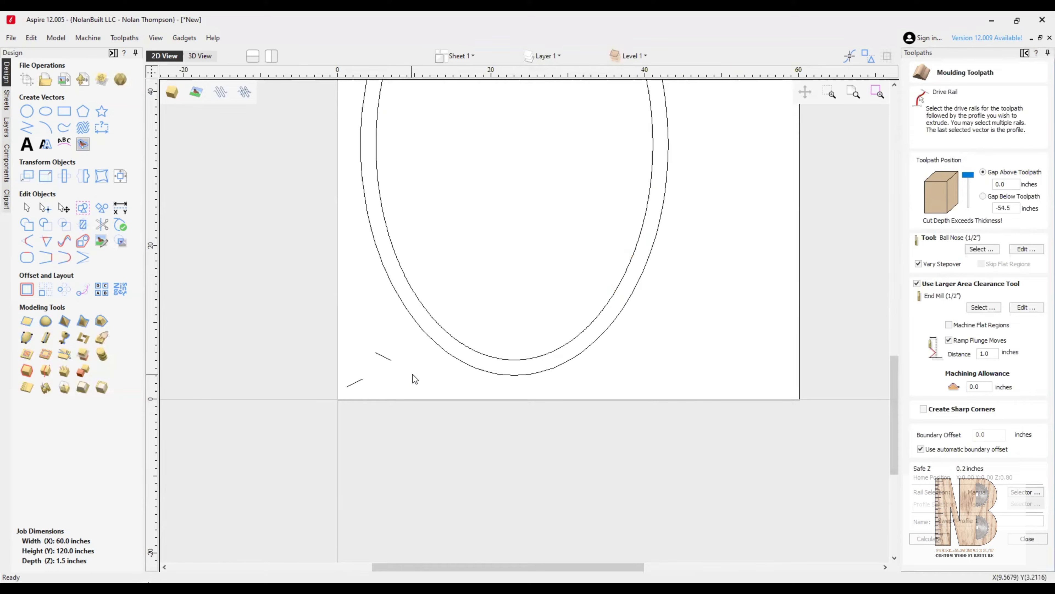
left_click(493, 358)
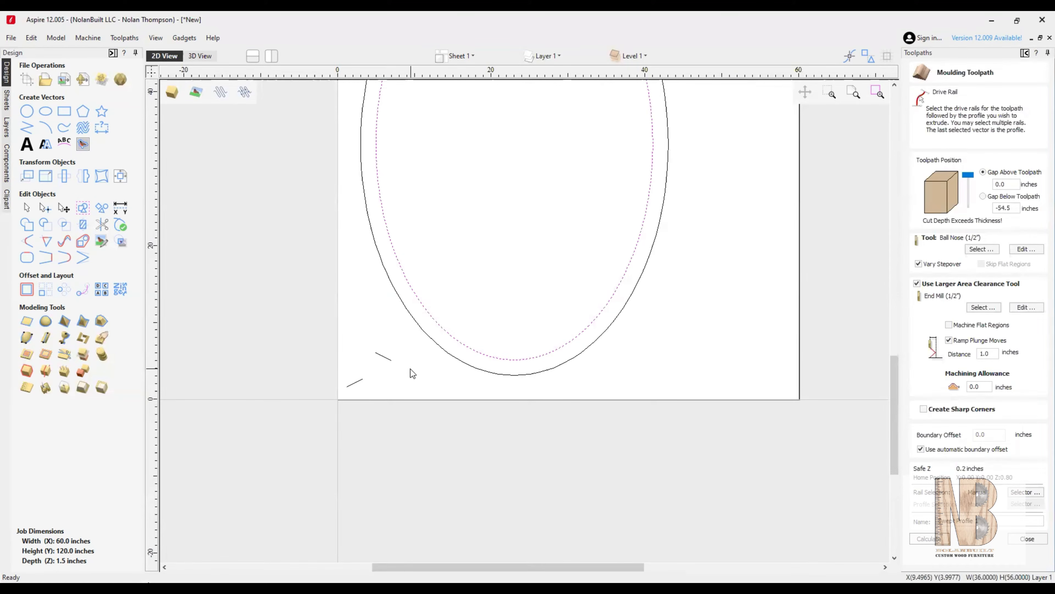
left_click(389, 360, "shift")
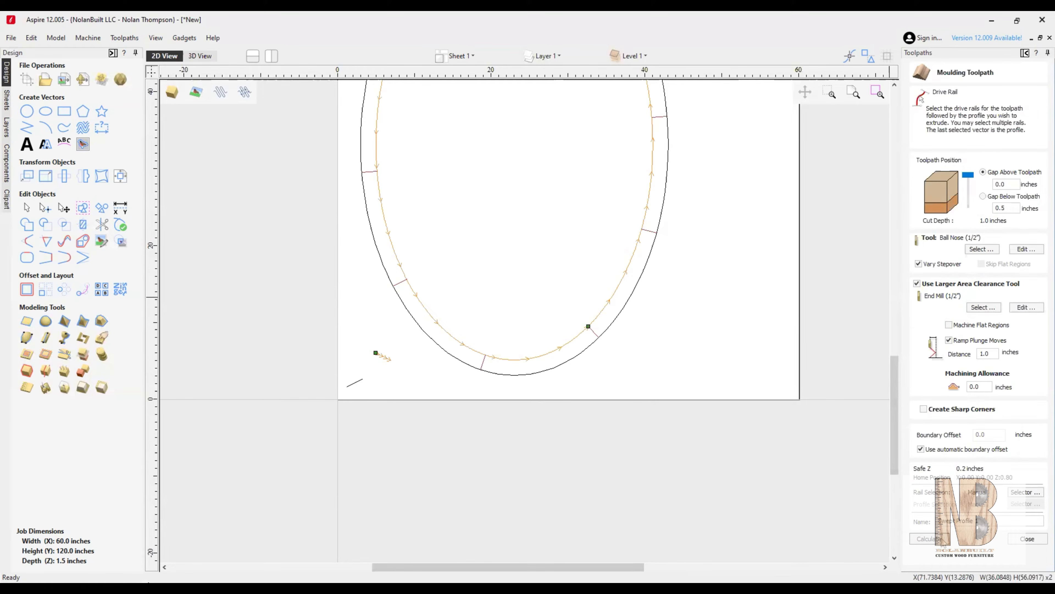
left_click(930, 539)
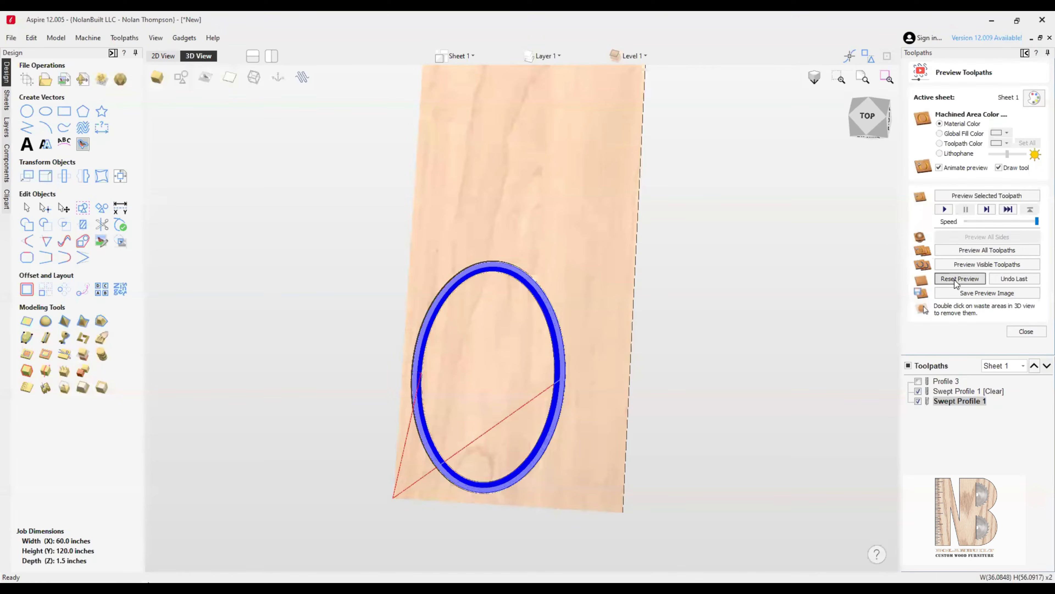
Step: Reset the 3D preview and simulate the recalculated moulding toolpath
left_click(955, 281)
left_click(948, 210)
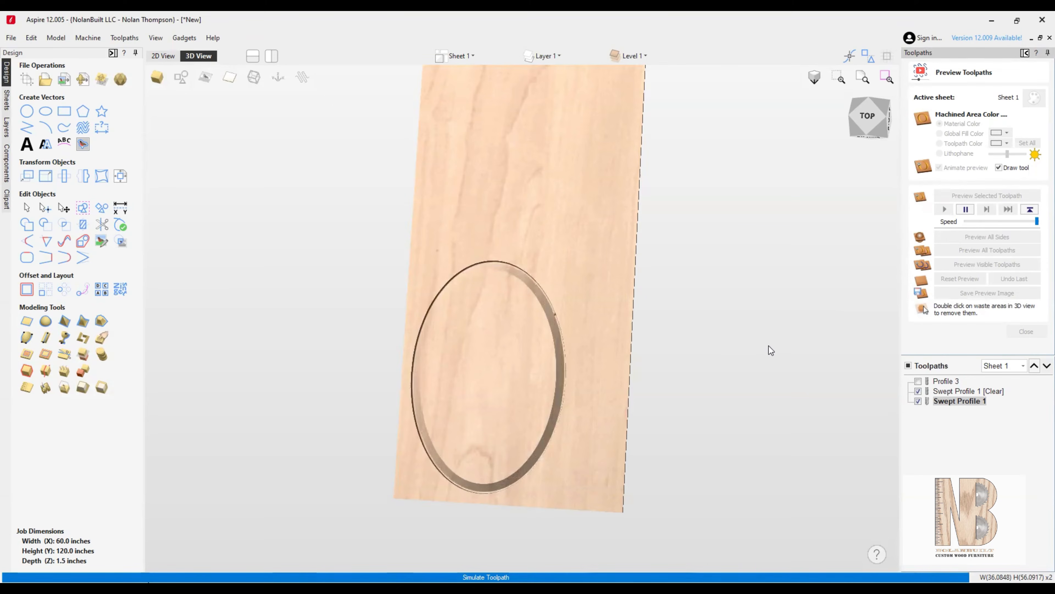
Step: Simulate the Profile 3 outer cut and try to remove the waste material outside the oval in the 3D preview
left_click(919, 381)
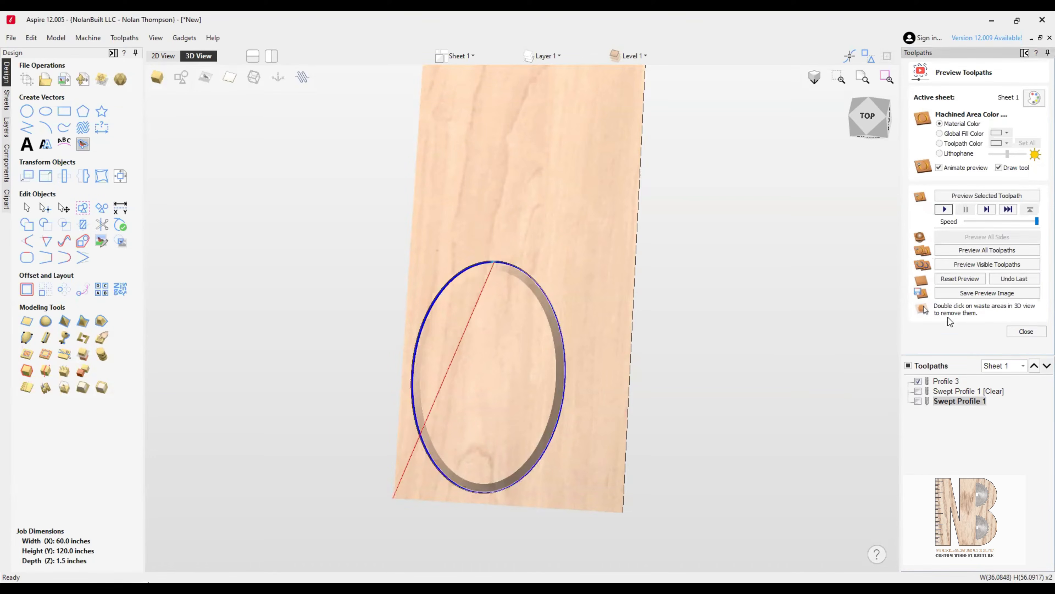
left_click(944, 209)
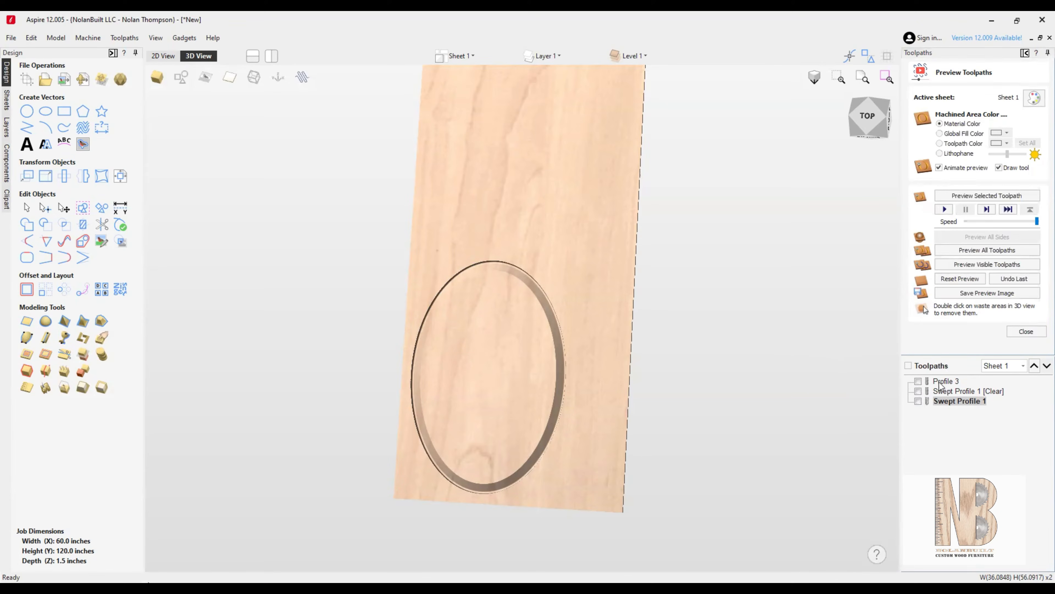
left_click(930, 381)
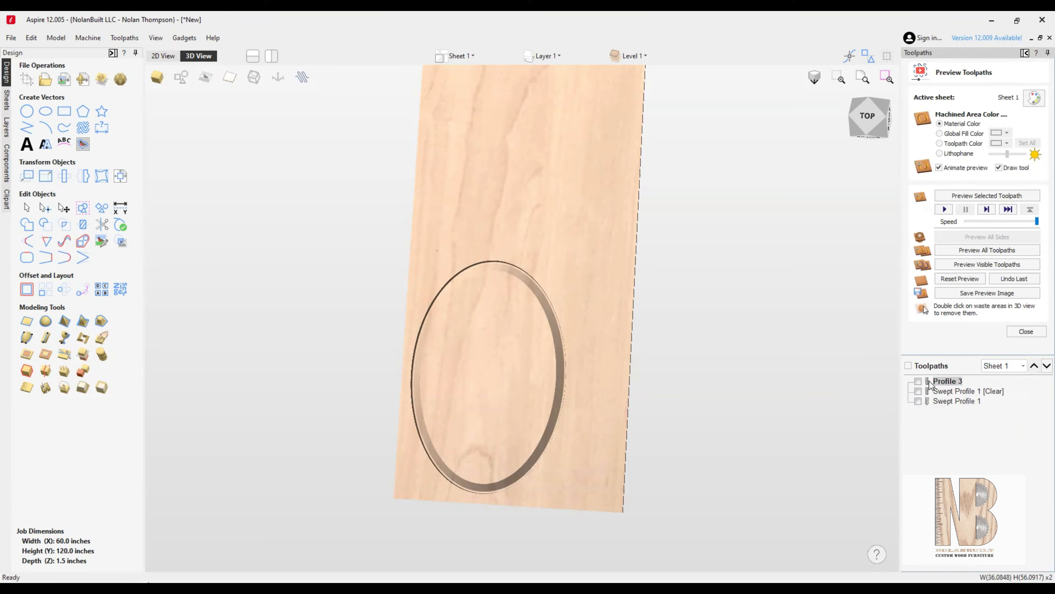
left_click(919, 381)
left_click(945, 209)
double_click(600, 333)
key("Return")
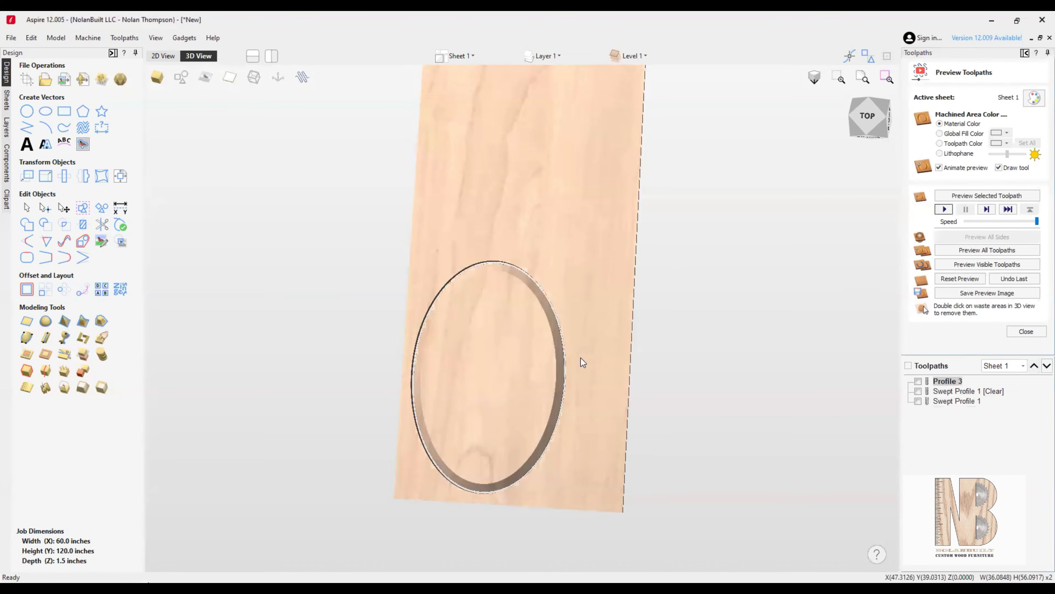
left_click_drag(580, 357, 608, 353)
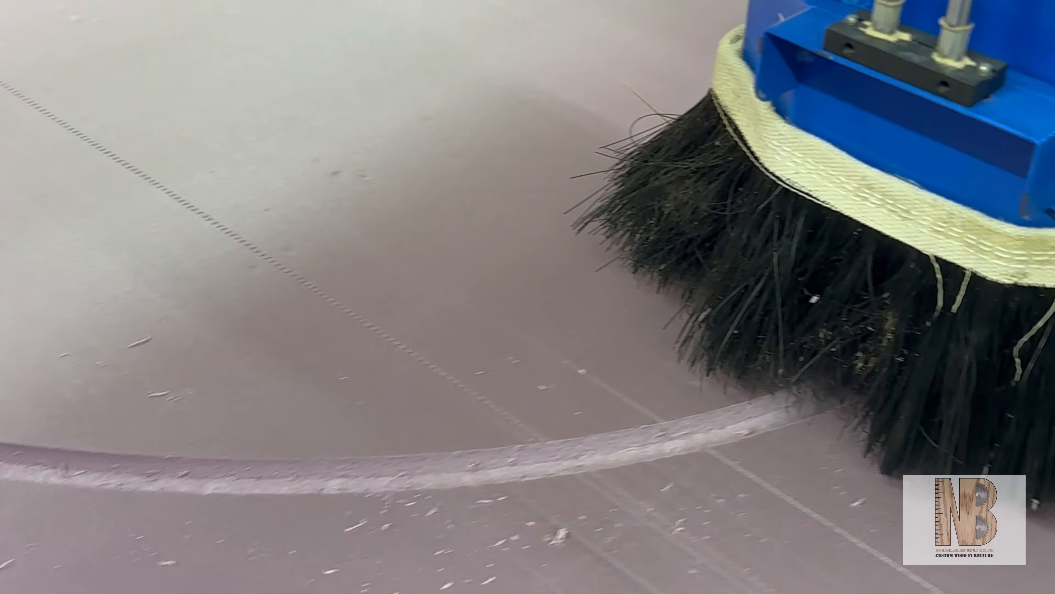